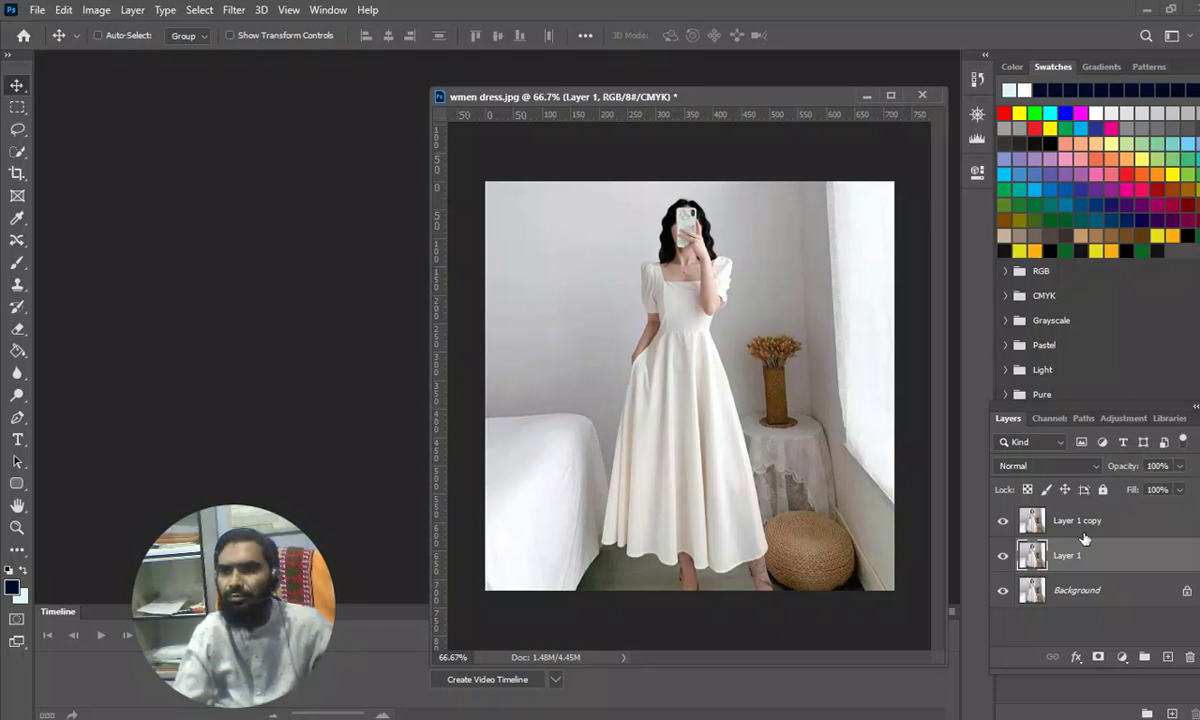
Delete Layer 1 and Layer 1 copy so that only the Background layer is left.
click(1189, 657)
key(Return)
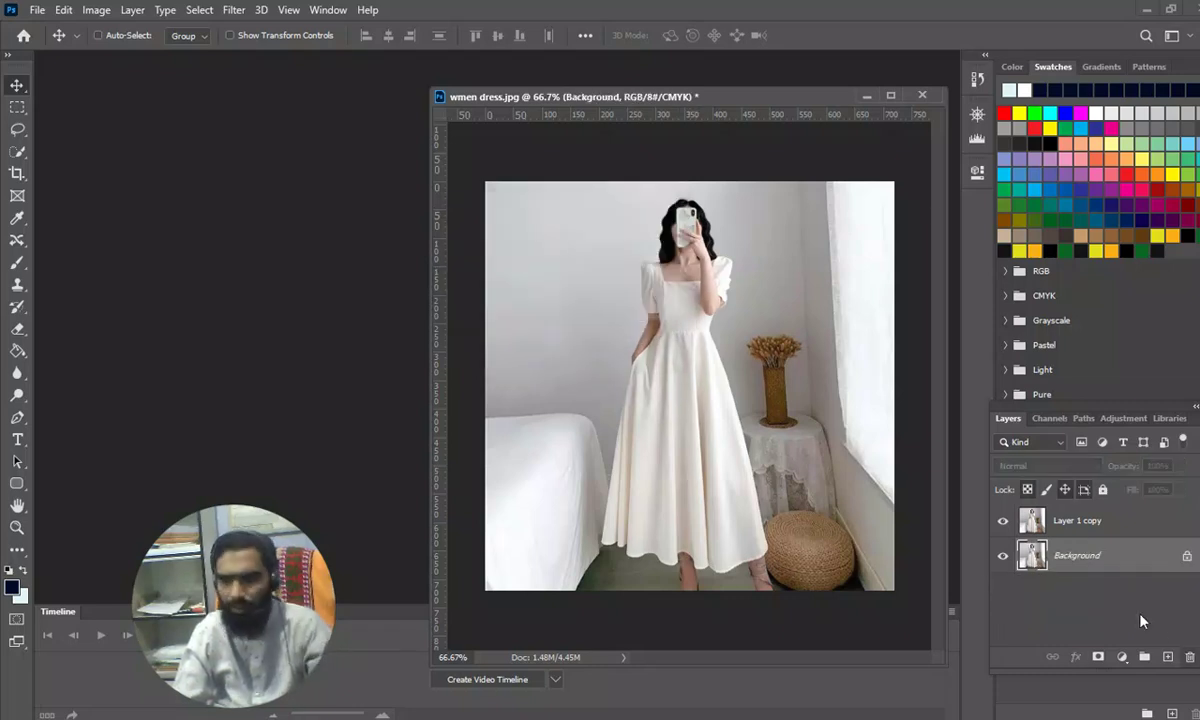
click(1077, 520)
click(1189, 657)
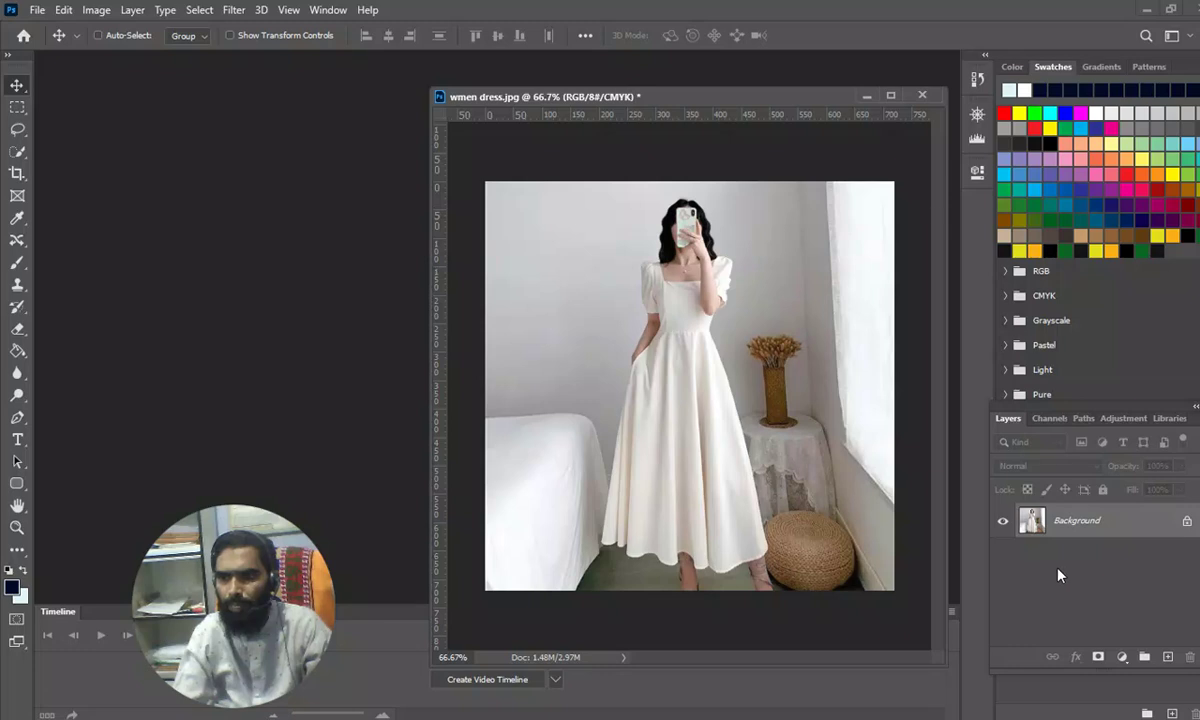
Select the skirt and bodice of the white dress with the Quick Selection tool.
key(ctrl+space)
drag(701, 379, 742, 453)
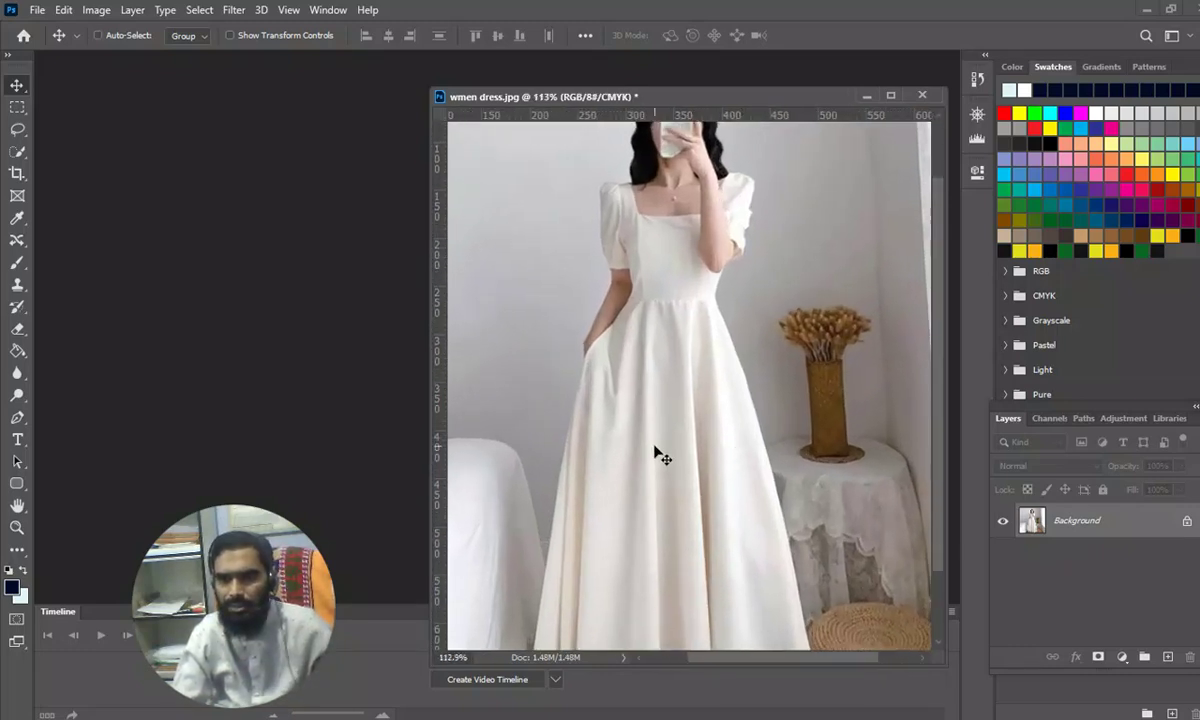
drag(657, 484, 632, 404)
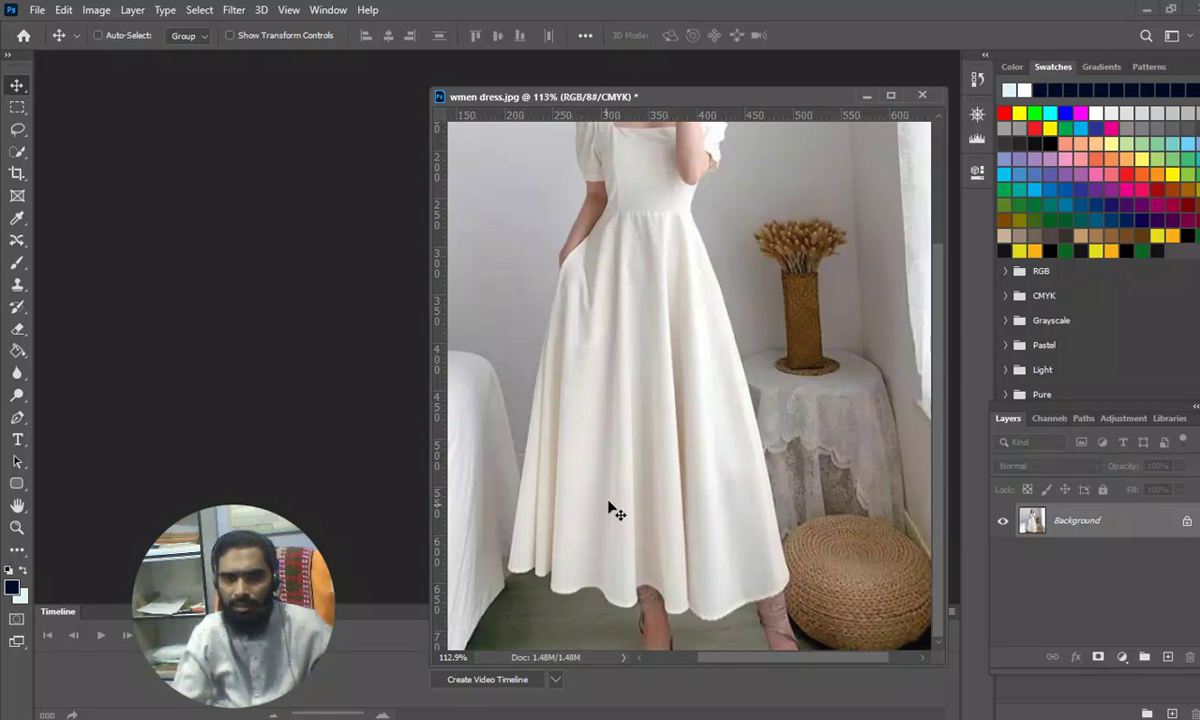
click(18, 152)
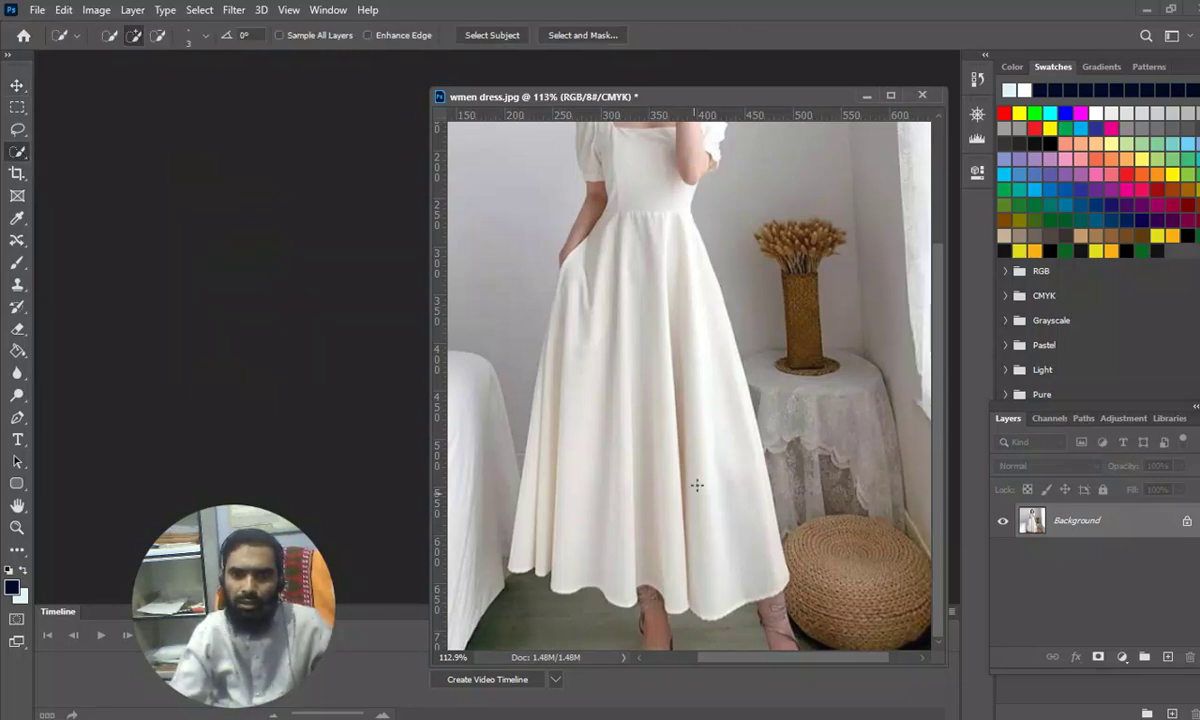
mouse_move(643, 238)
mouse_down()
mouse_move(647, 563)
mouse_move(601, 344)
mouse_move(597, 530)
mouse_move(584, 532)
mouse_move(551, 397)
mouse_move(535, 522)
mouse_move(672, 415)
mouse_move(688, 336)
mouse_move(707, 544)
mouse_up()
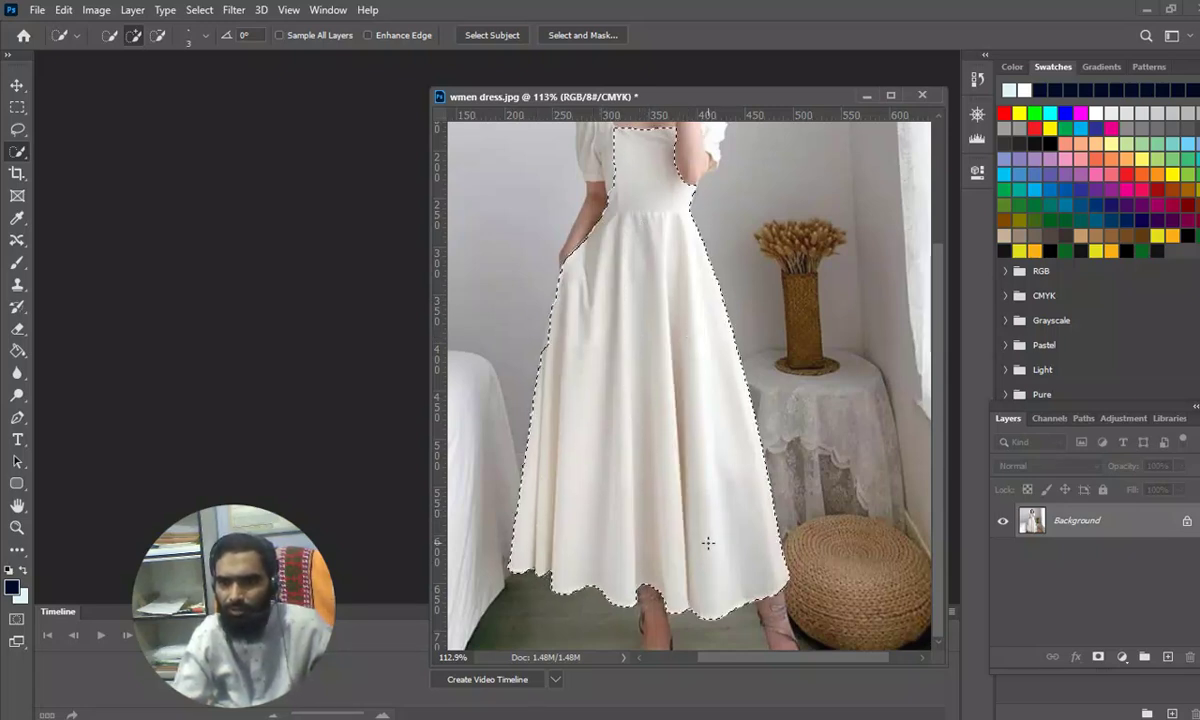
Add both sleeves to the dress selection and subtract the neck, arm, hand and phone from it.
drag(710, 236, 716, 408)
scroll(716, 408, up, 5)
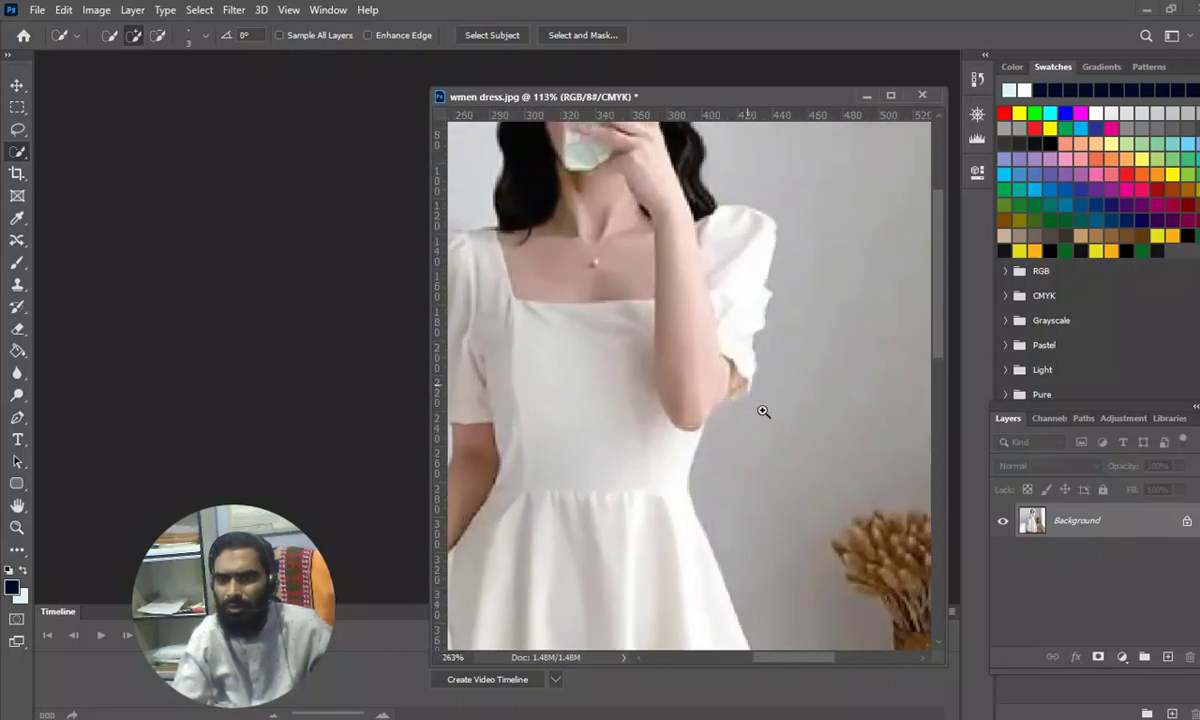
scroll(753, 281, left, 5)
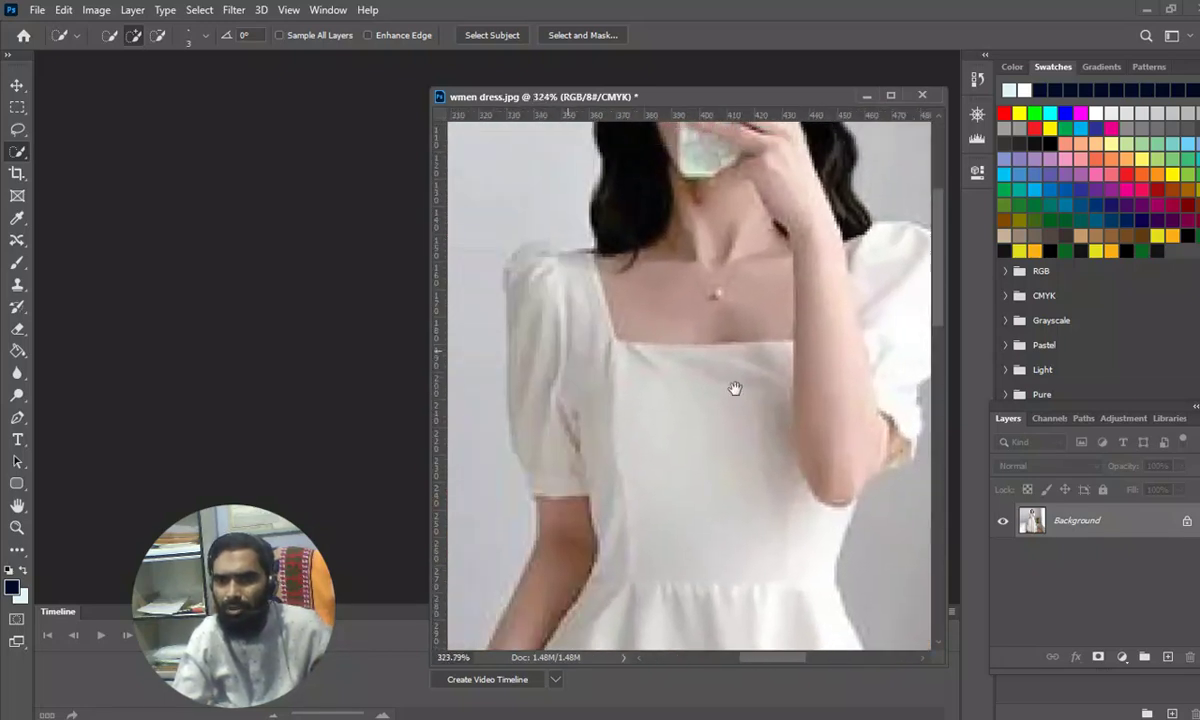
mouse_move(696, 332)
mouse_down()
mouse_move(656, 375)
mouse_move(645, 410)
mouse_move(656, 437)
mouse_move(653, 295)
mouse_move(610, 268)
mouse_move(660, 247)
mouse_move(752, 346)
mouse_up()
drag(795, 398, 660, 471)
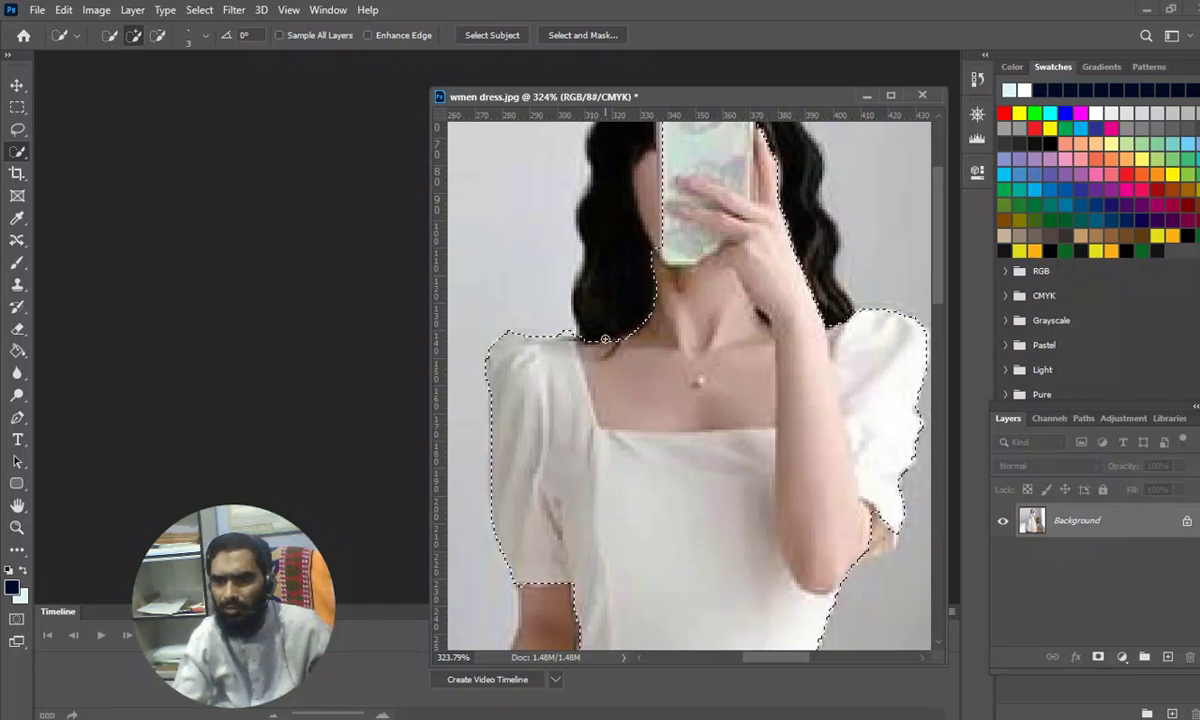
mouse_move(677, 318)
mouse_down()
mouse_move(604, 305)
mouse_move(681, 251)
mouse_move(775, 310)
mouse_move(698, 167)
mouse_move(655, 238)
mouse_move(633, 330)
mouse_move(801, 394)
mouse_move(838, 546)
mouse_move(804, 440)
mouse_up()
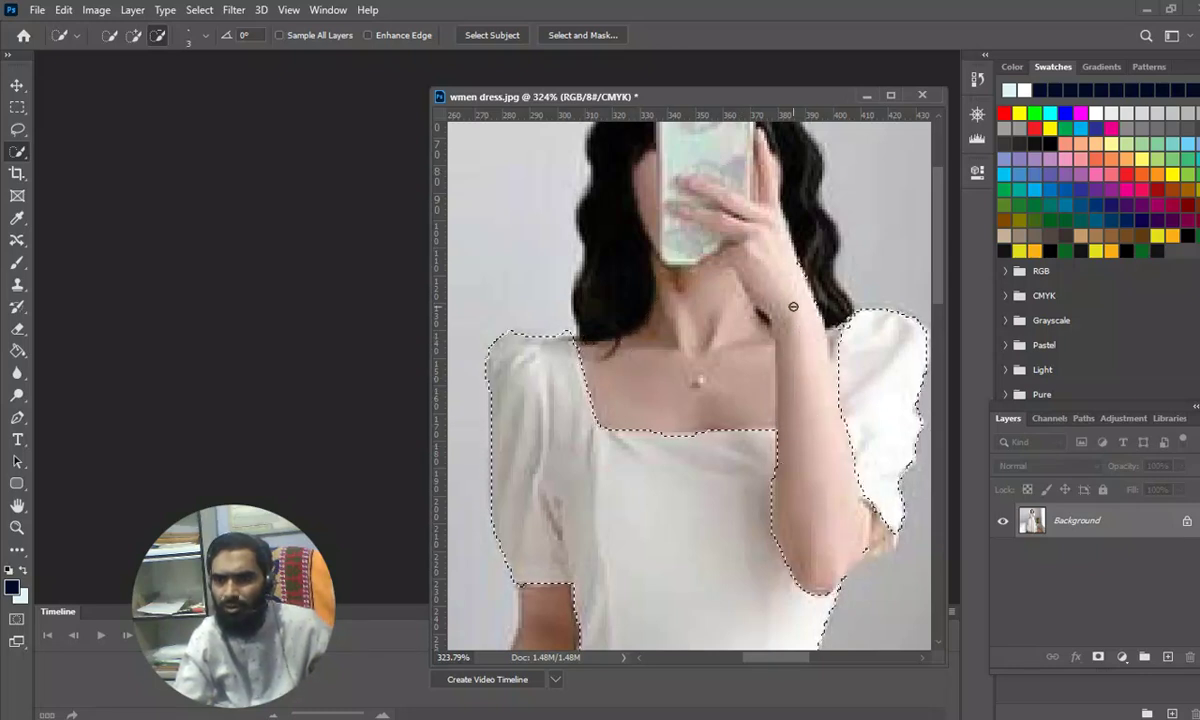
click(133, 35)
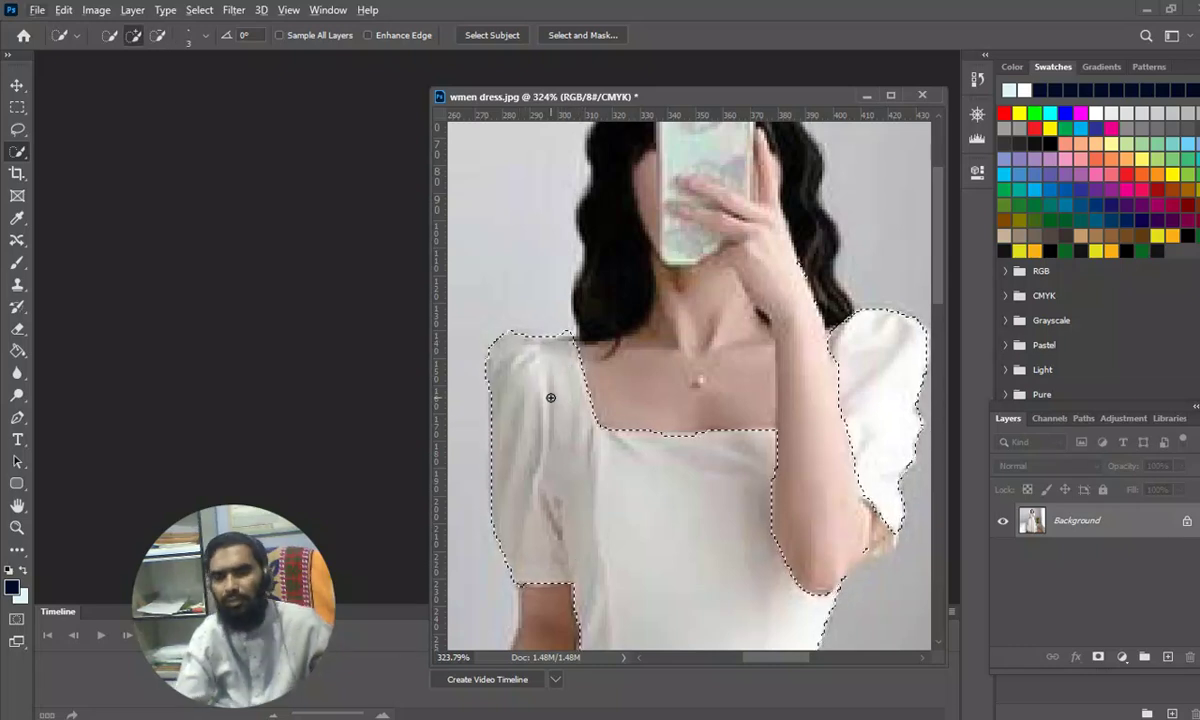
Copy the selected dress onto a new layer above the Background.
key(ctrl+minus)
key(ctrl+minus)
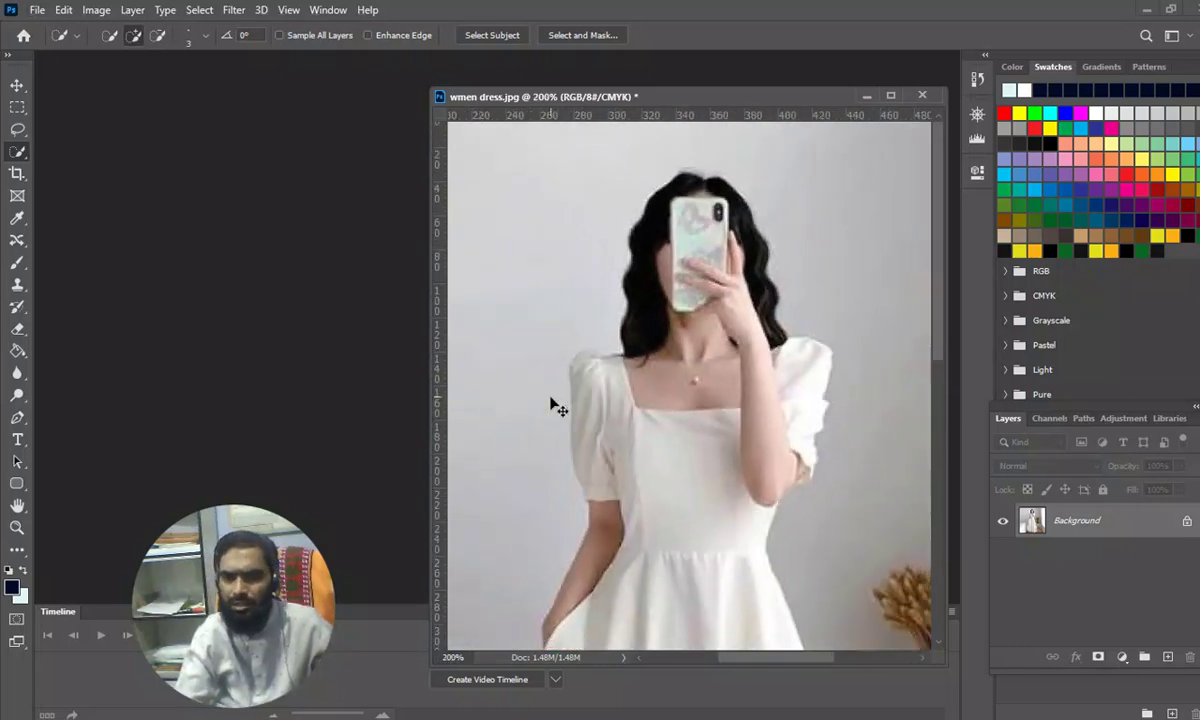
key(ctrl+minus)
key(ctrl+minus)
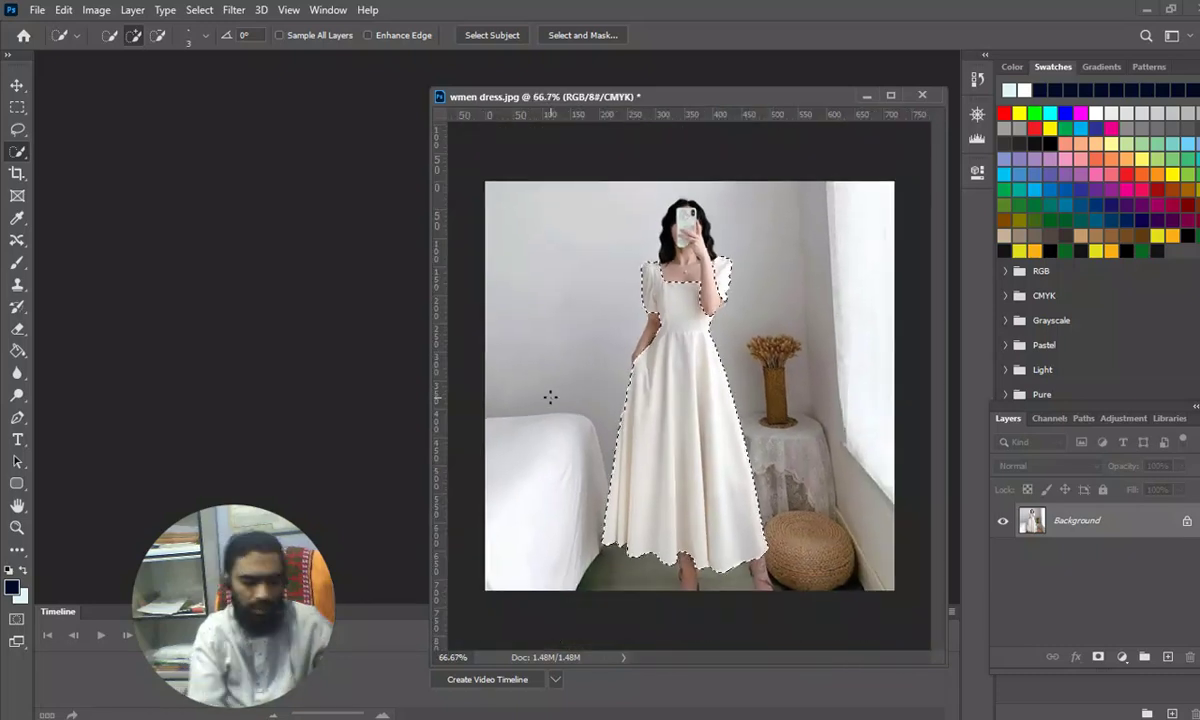
key(ctrl+j)
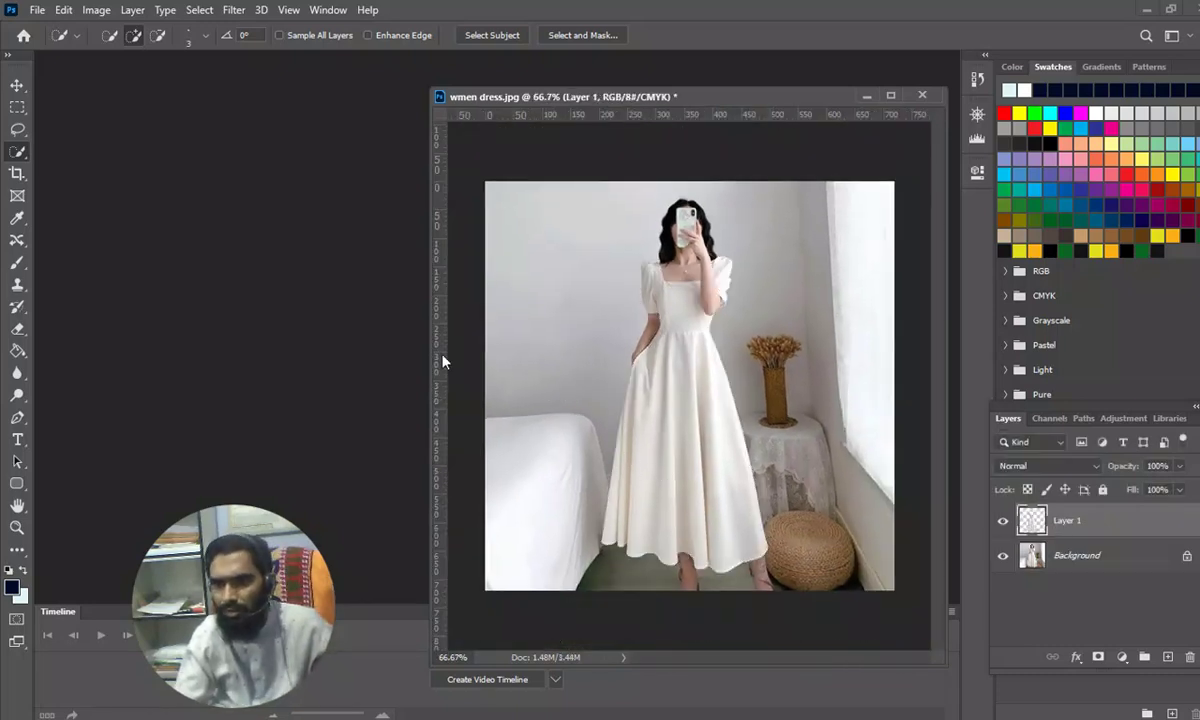
click(17, 85)
drag(691, 442, 598, 460)
key(ctrl)
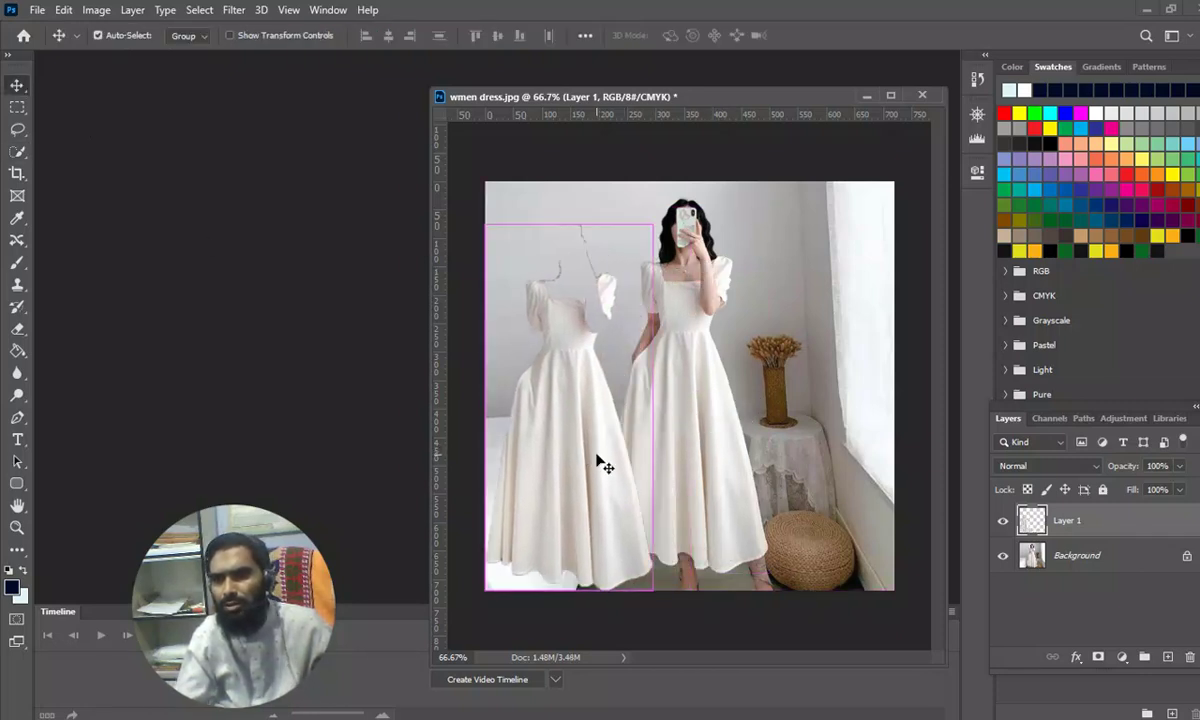
click(1003, 521)
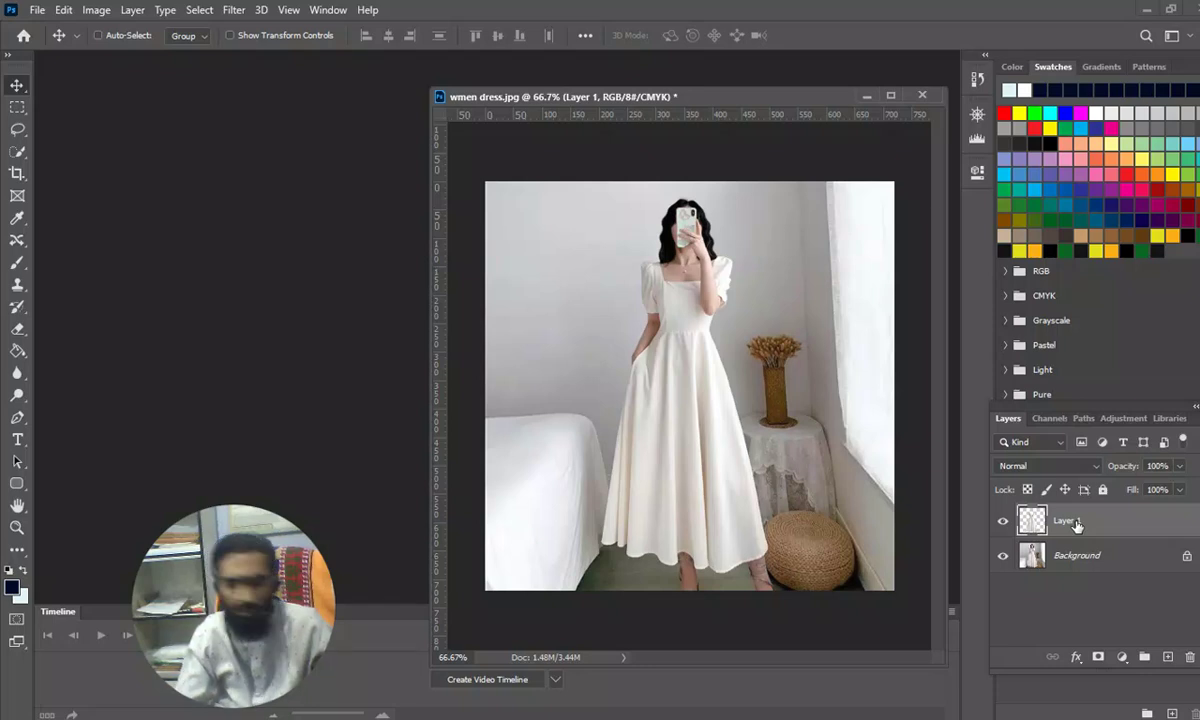
Duplicate the dress layer and convert the original Layer 1 to a smart object.
key(ctrl+j)
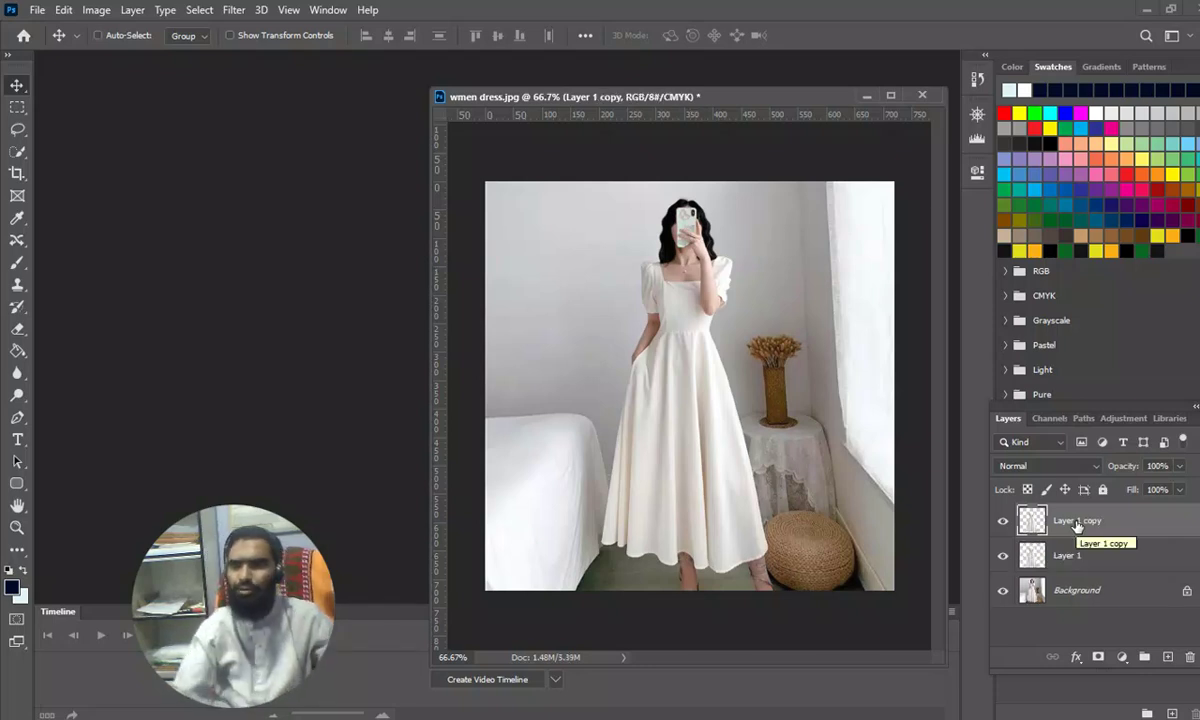
click(1100, 556)
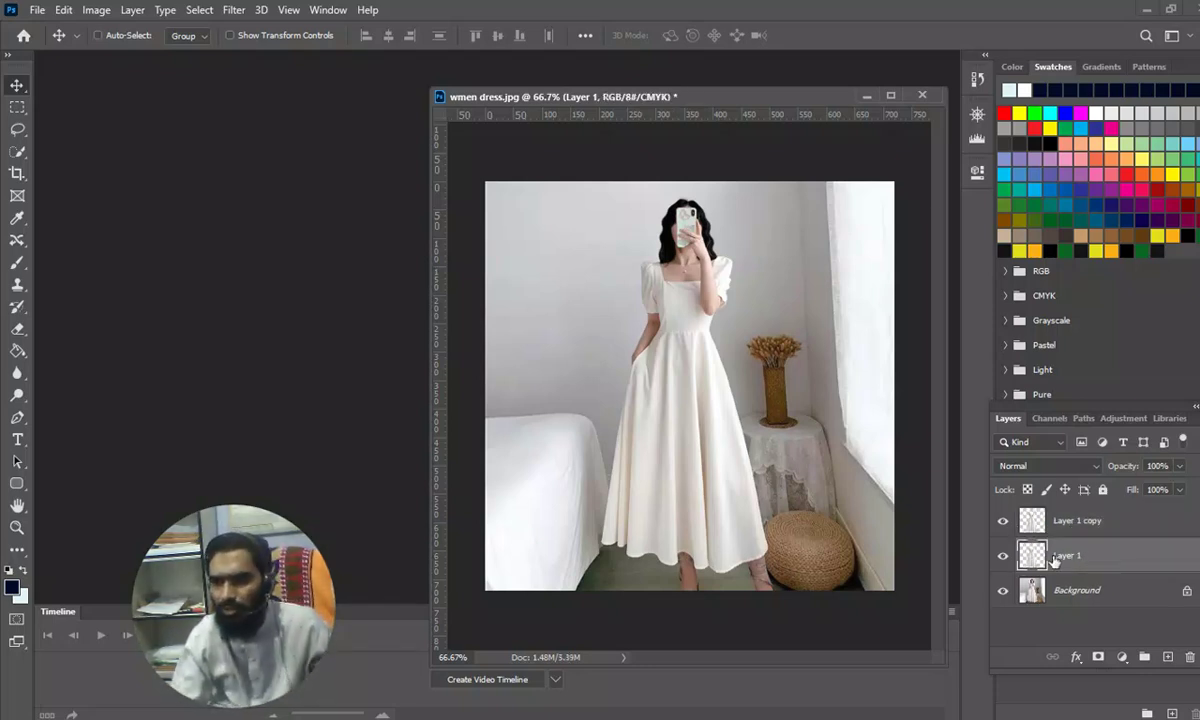
right_click(1080, 562)
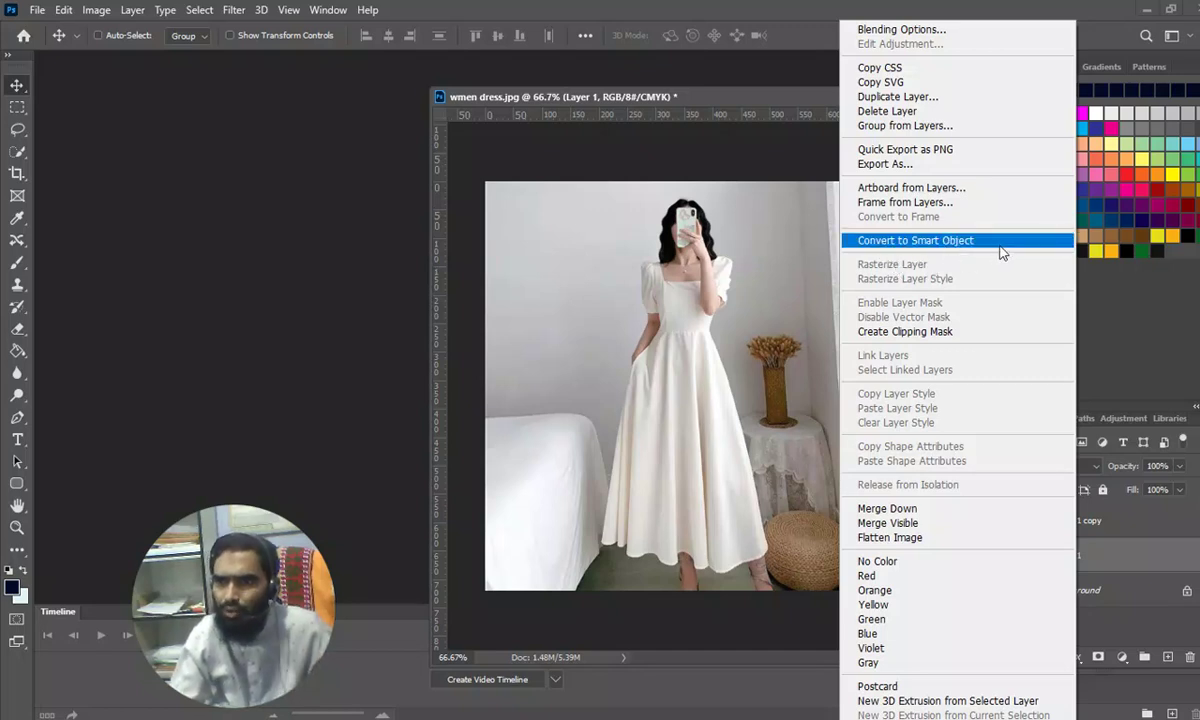
click(967, 248)
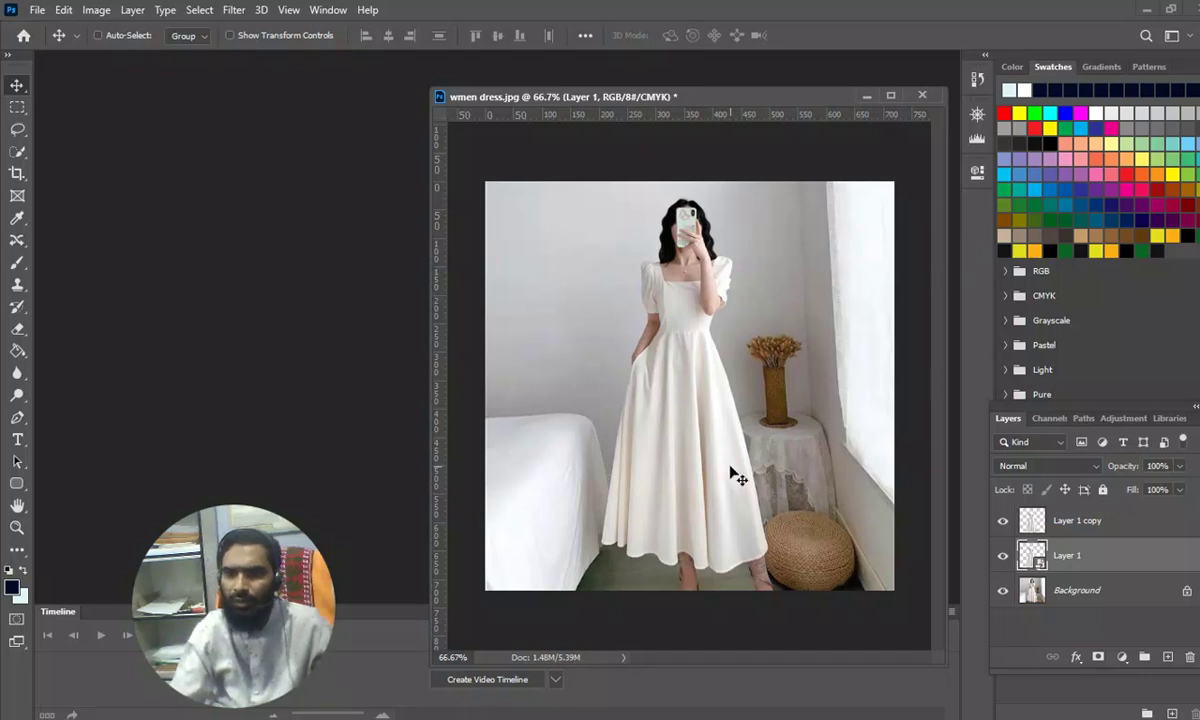
Open cloth 01.jpg and bring its blue fabric pattern into the dress image as the topmost layer.
double_click(210, 258)
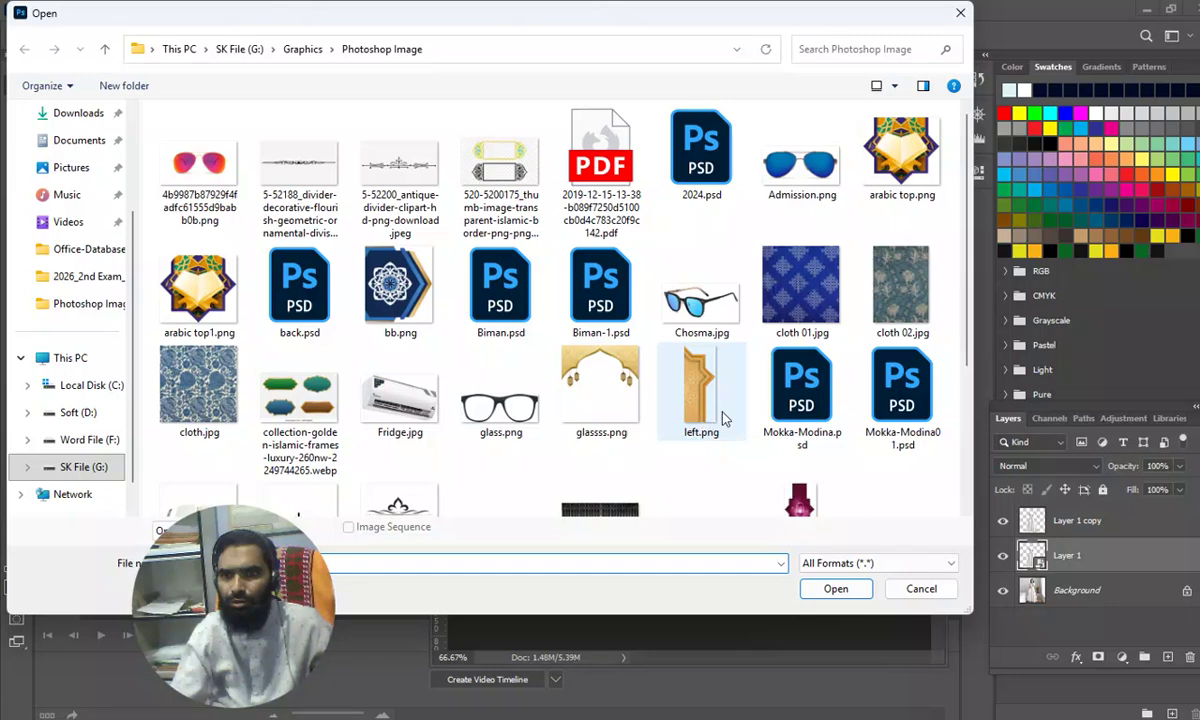
click(800, 290)
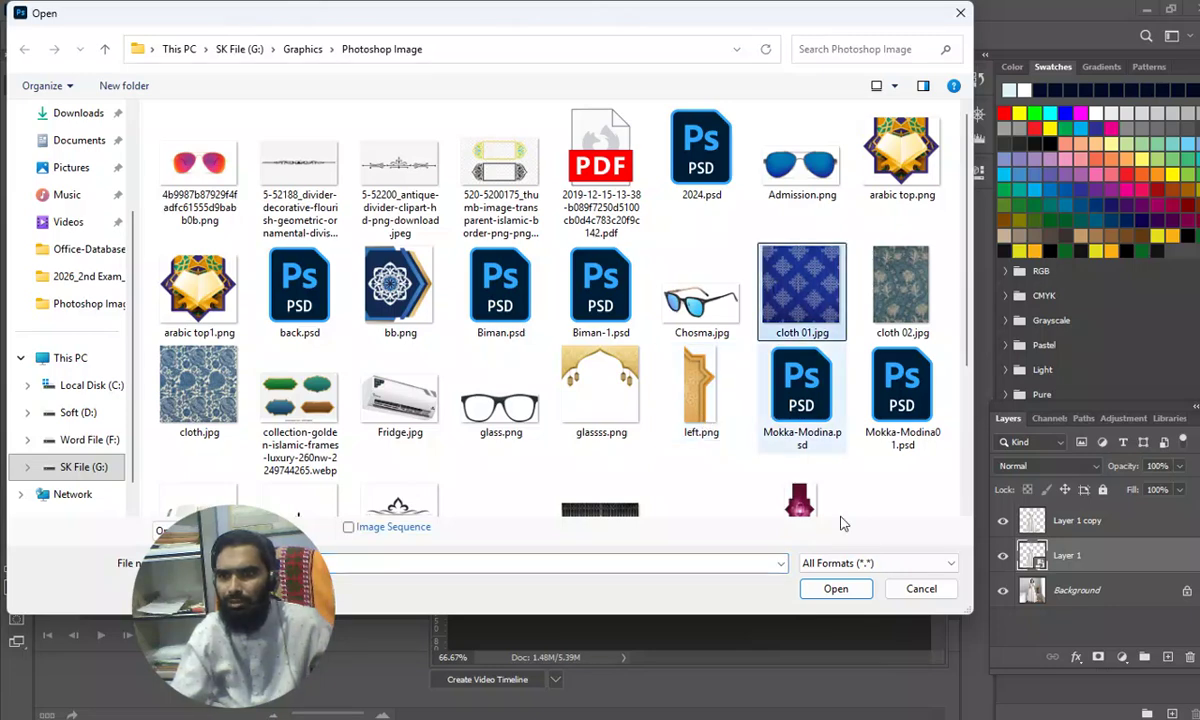
click(838, 590)
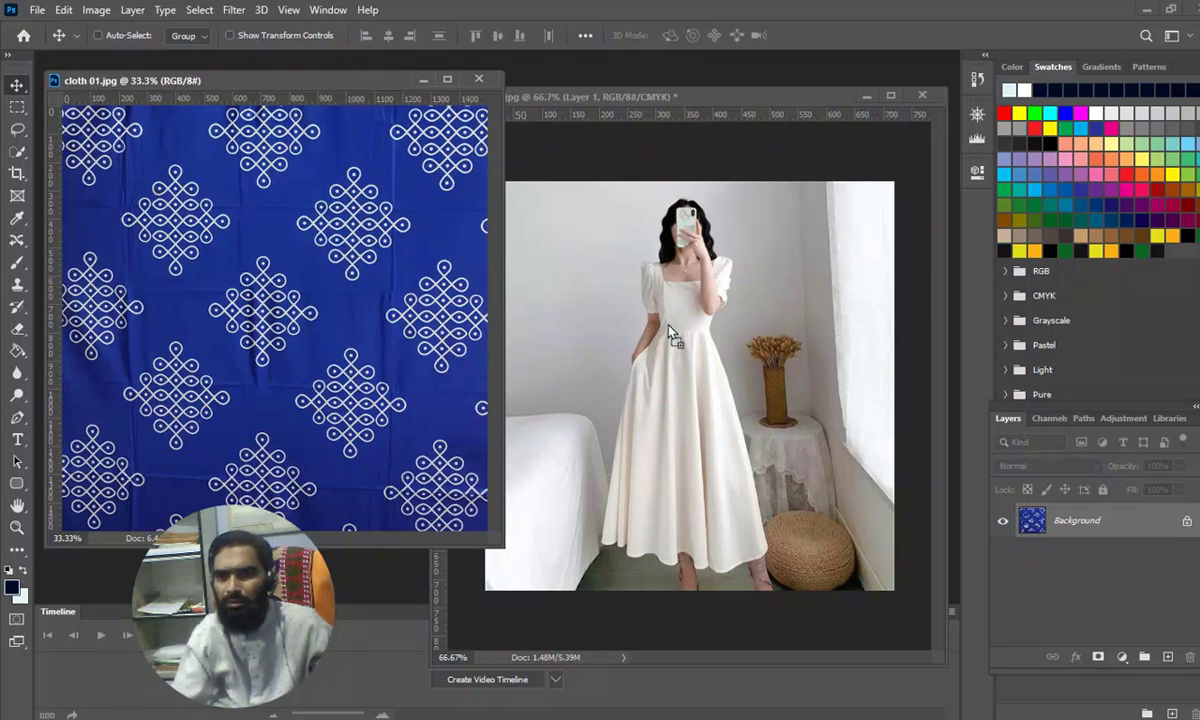
click(630, 308)
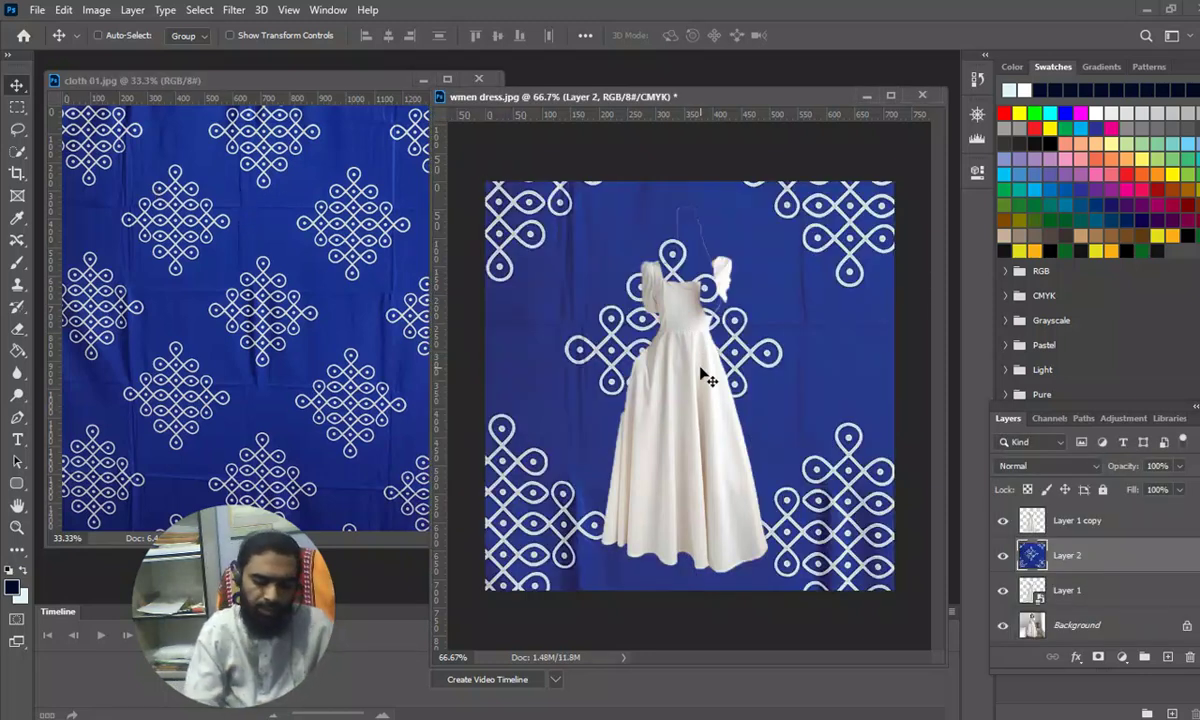
key(ctrl+bracketright)
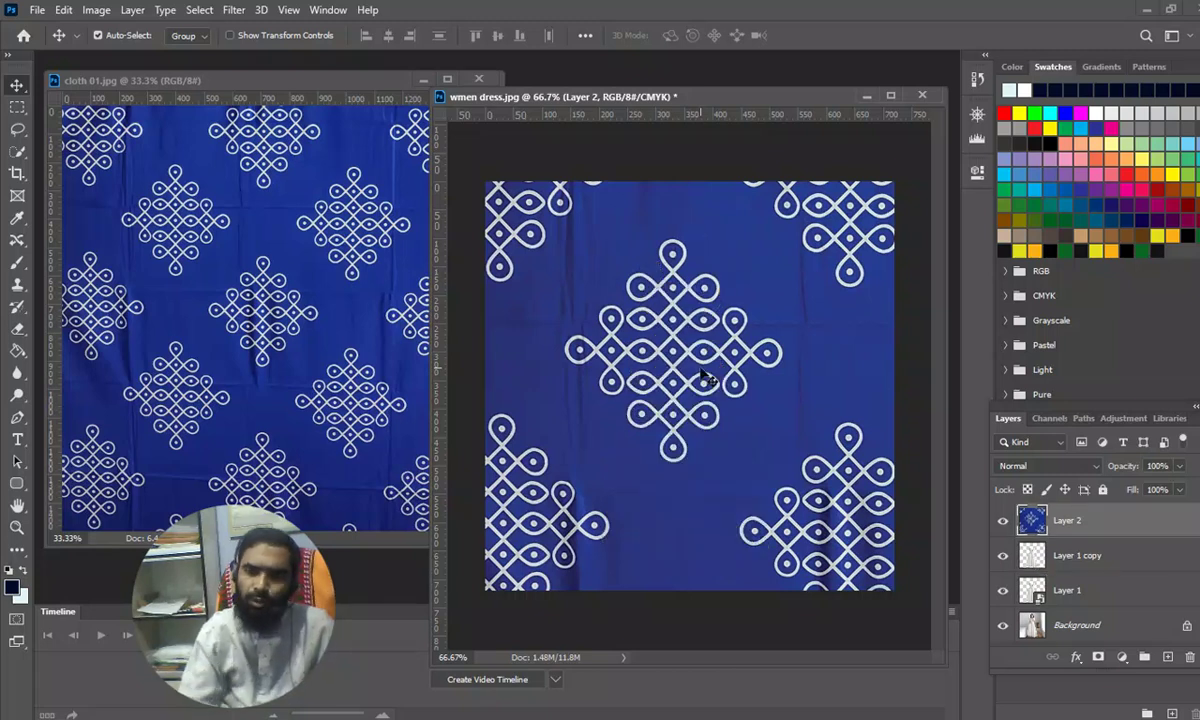
Scale the fabric layer down proportionally to about 38% and position it over the whole dress.
key(ctrl+minus)
key(ctrl+minus)
key(ctrl+minus)
key(ctrl+t)
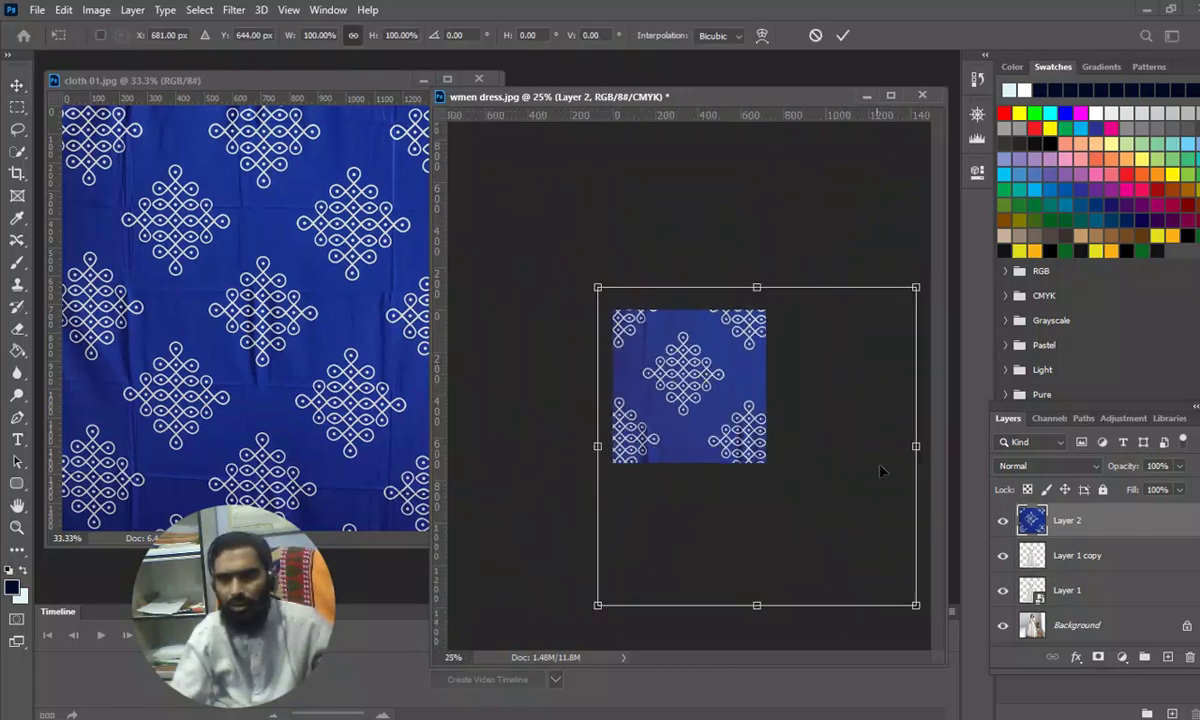
drag(918, 605, 748, 420)
drag(681, 394, 705, 421)
drag(756, 320, 748, 336)
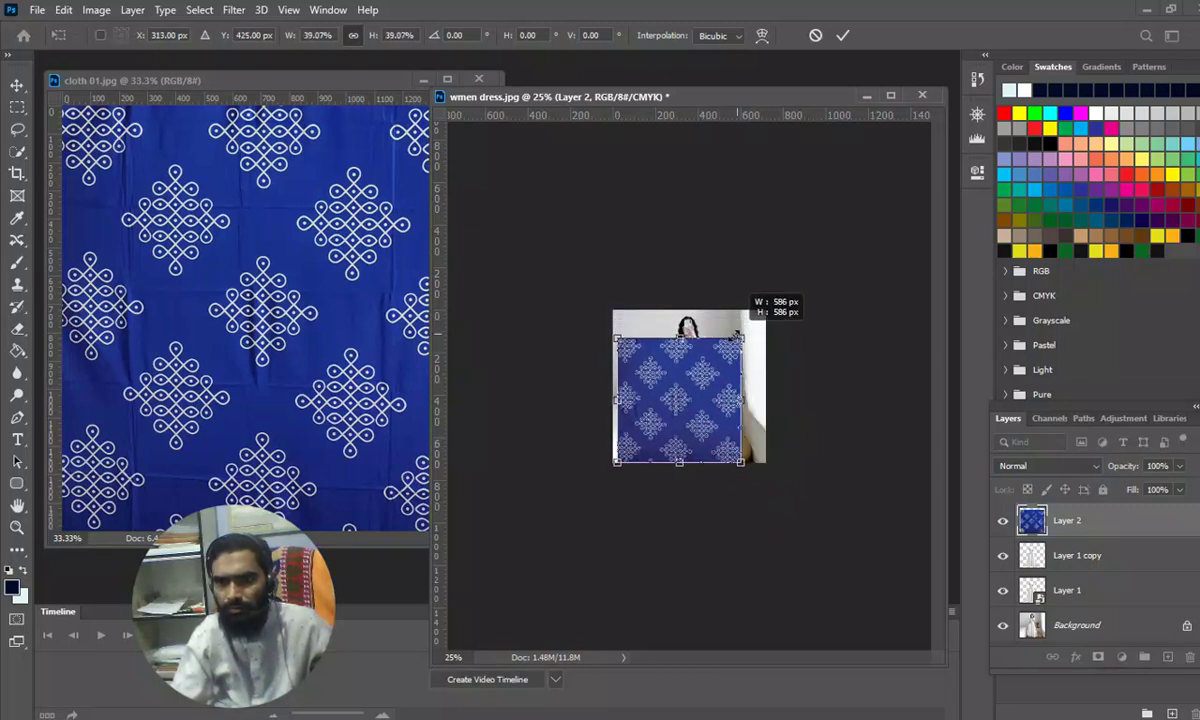
drag(686, 391, 702, 380)
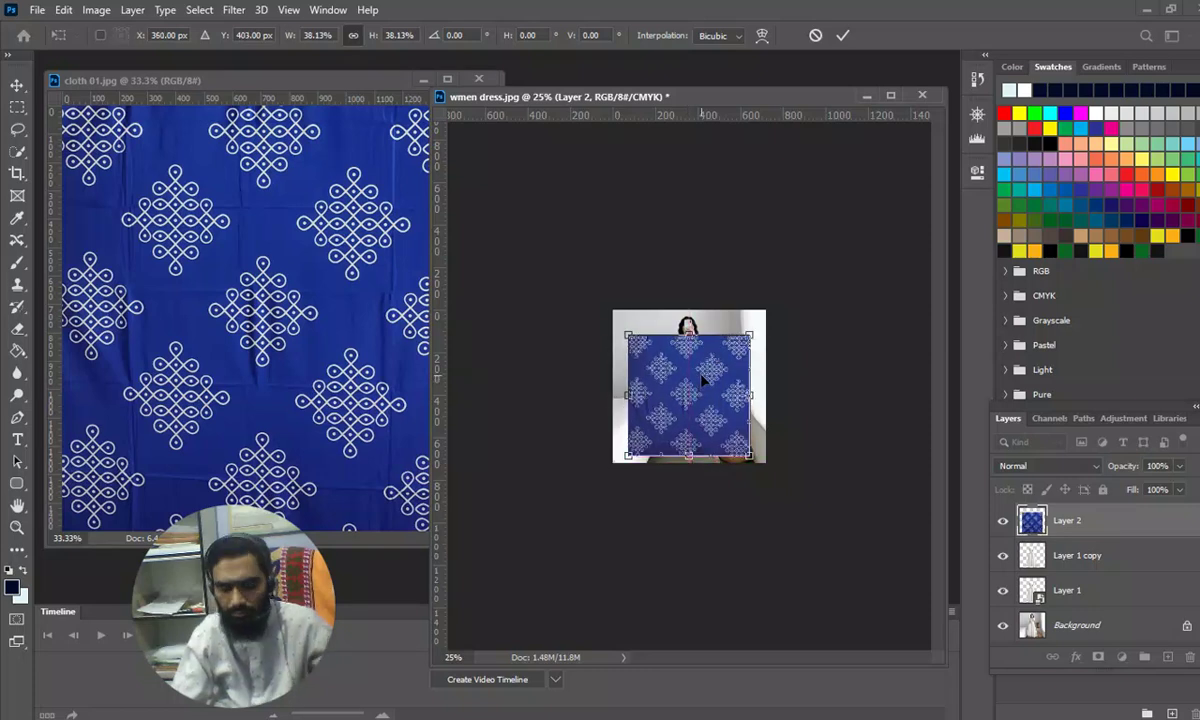
key(Return)
Clip the fabric layer to the Layer 1 copy dress cutout with a clipping mask.
key(ctrl+plus)
key(ctrl+plus)
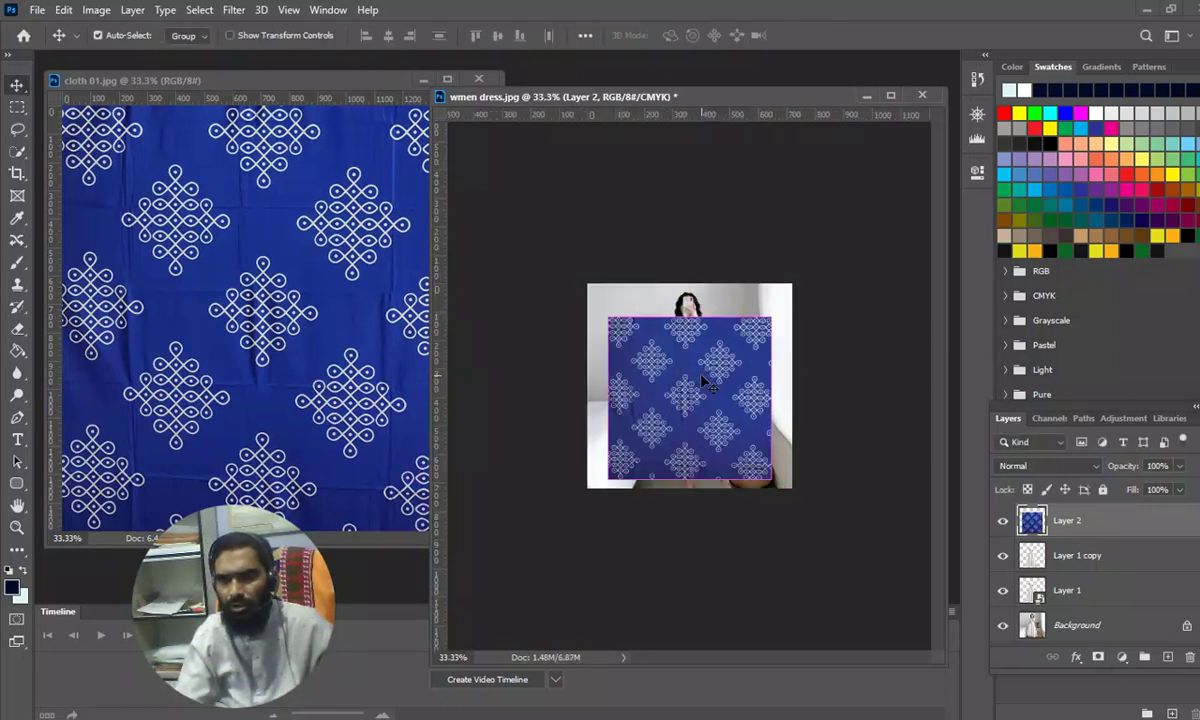
drag(671, 413, 752, 482)
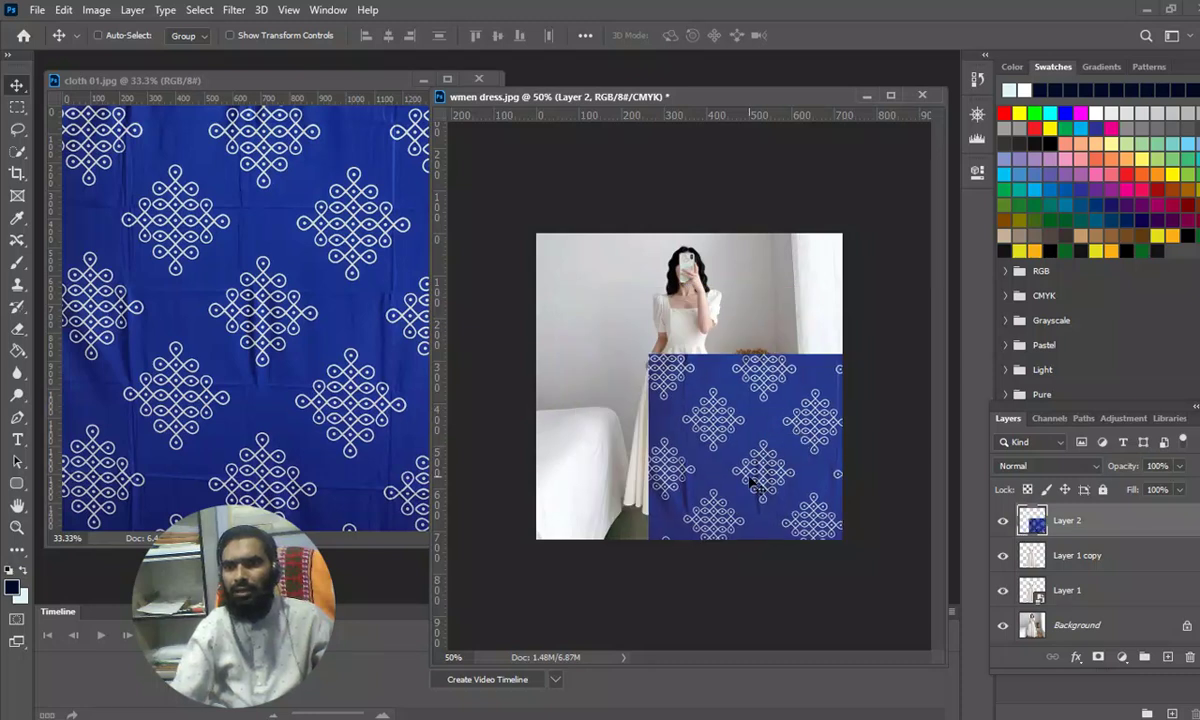
key(ctrl+z)
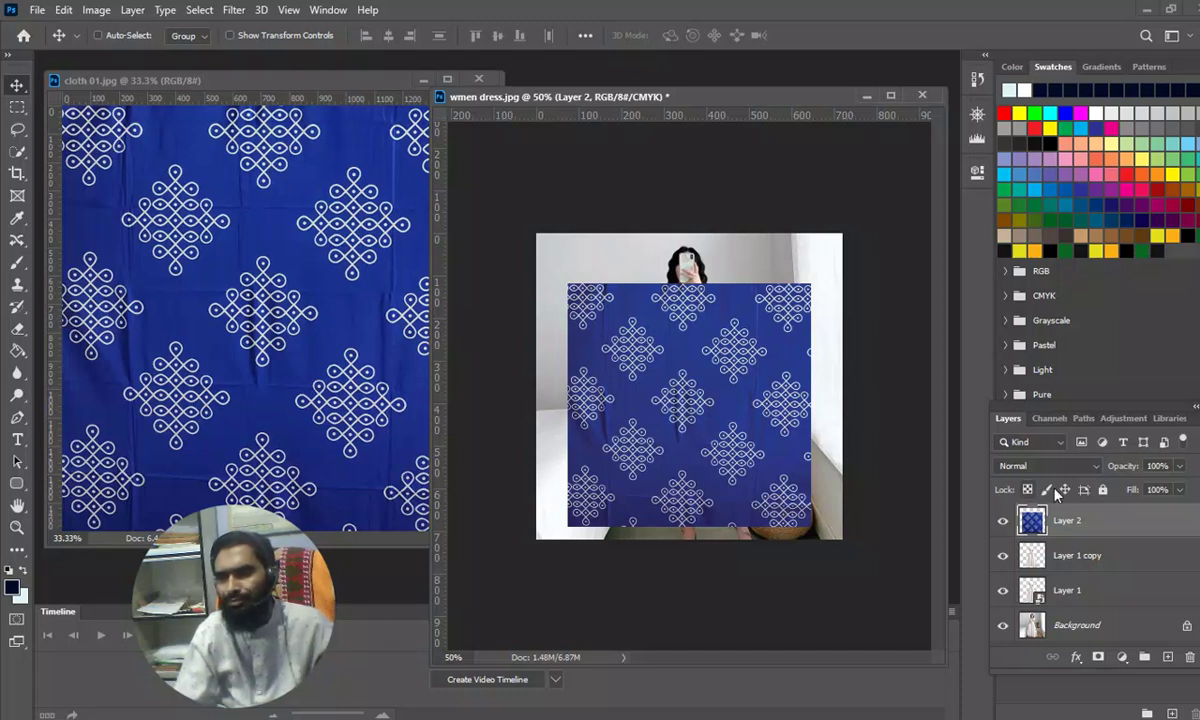
right_click(1079, 521)
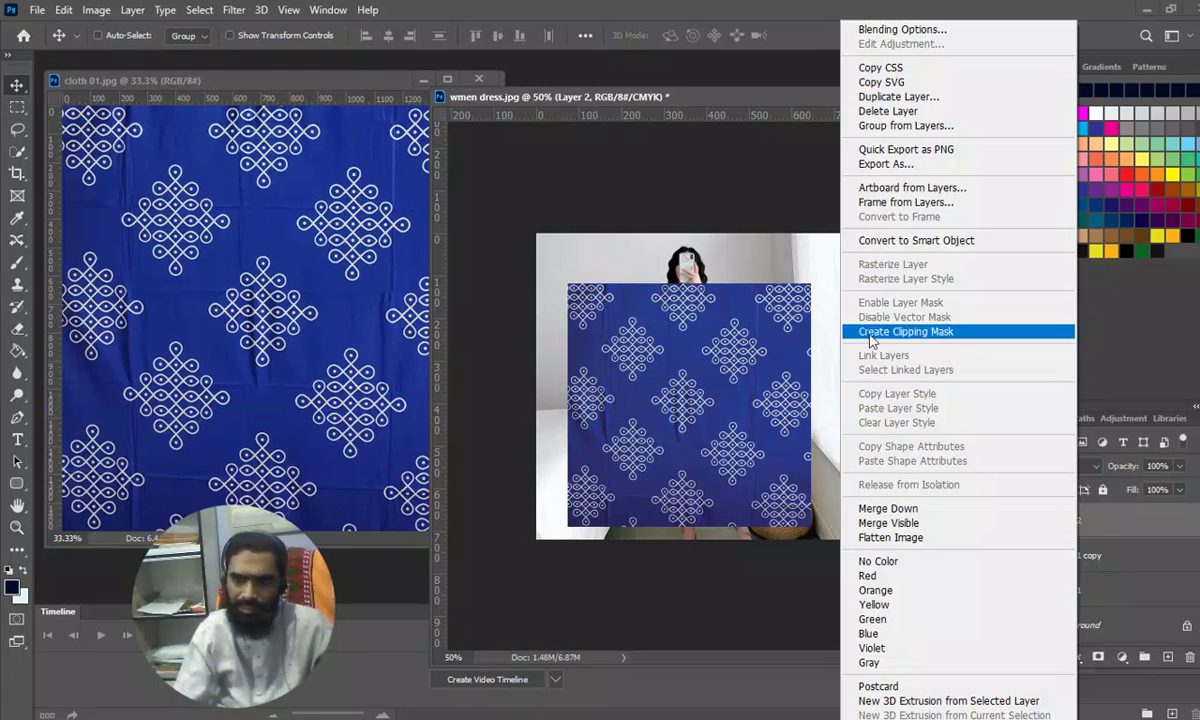
click(972, 338)
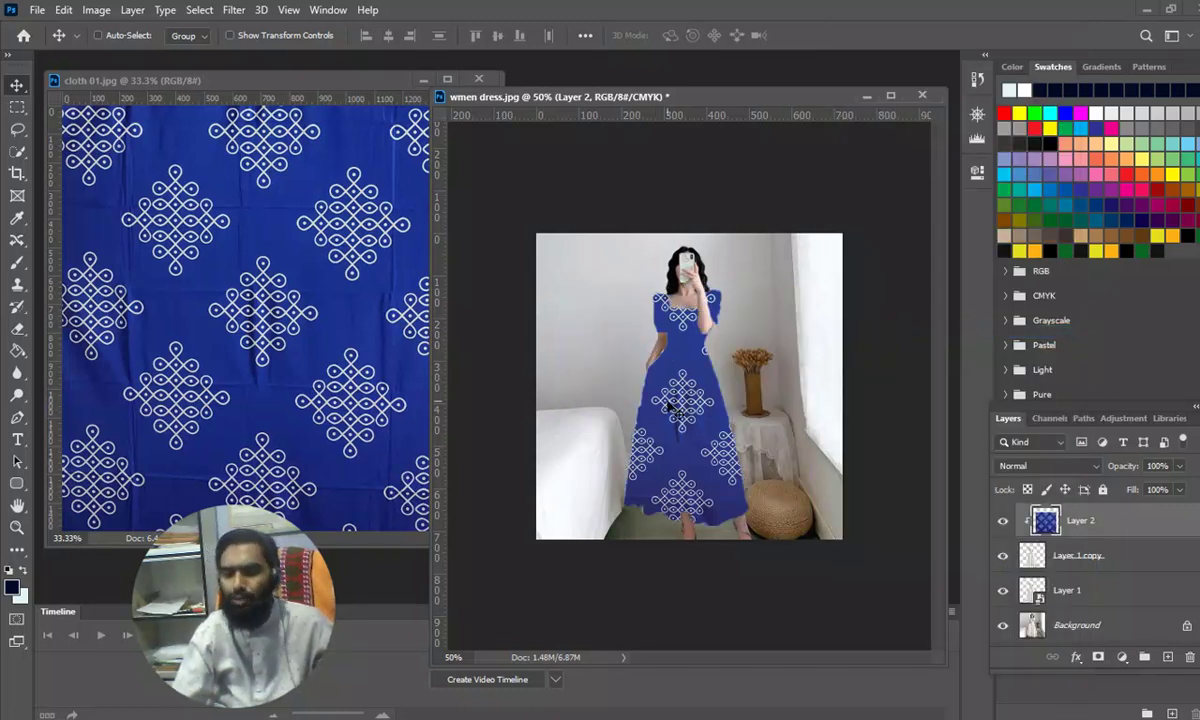
Try the Multiply blend mode on the fabric layer and shift the fabric up and back down over the dress.
key(ctrl+plus)
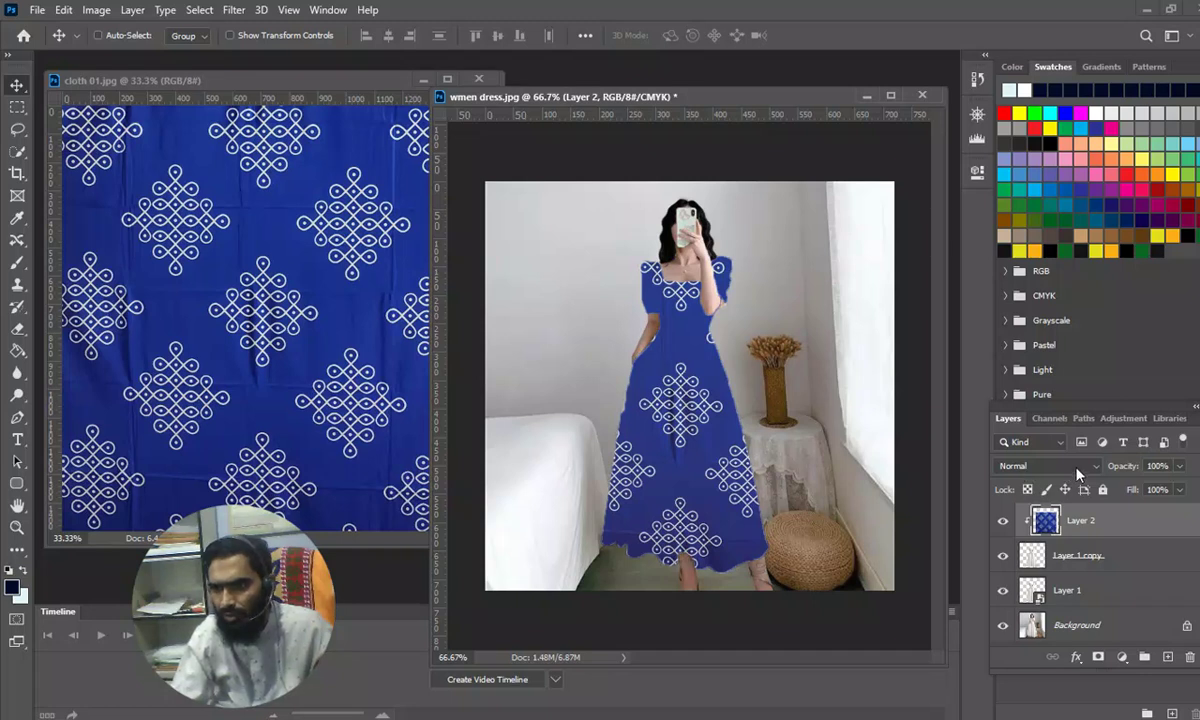
click(1045, 467)
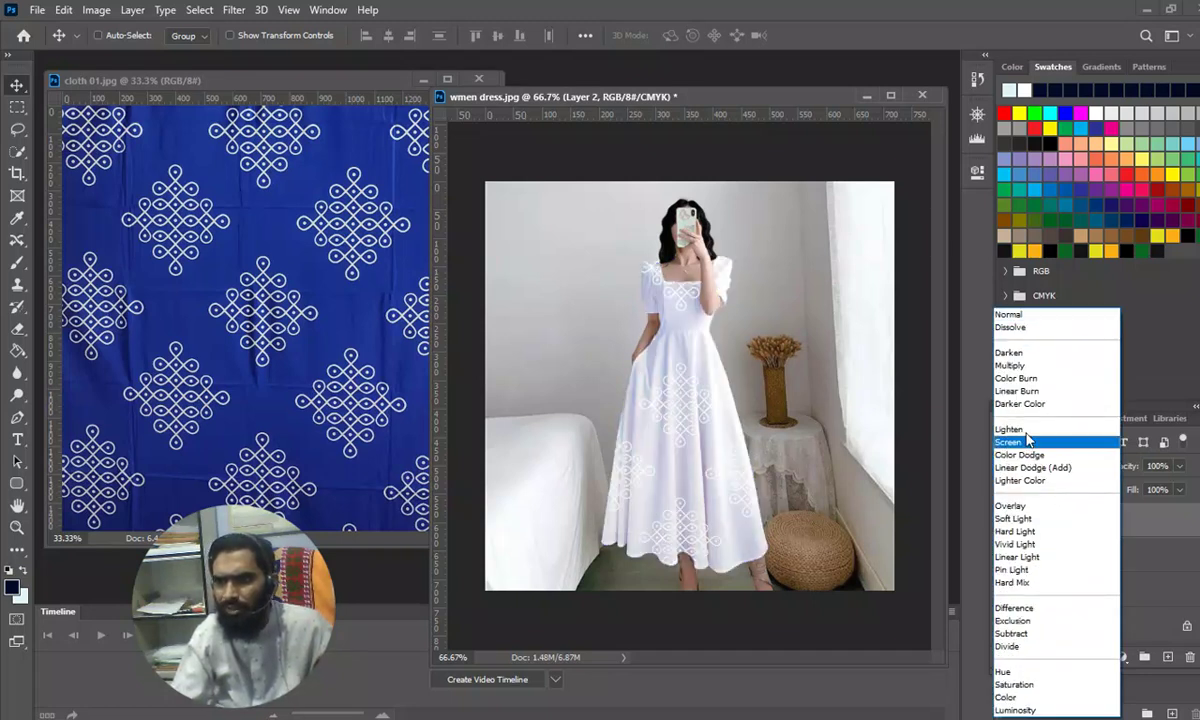
click(1024, 366)
drag(666, 481, 664, 378)
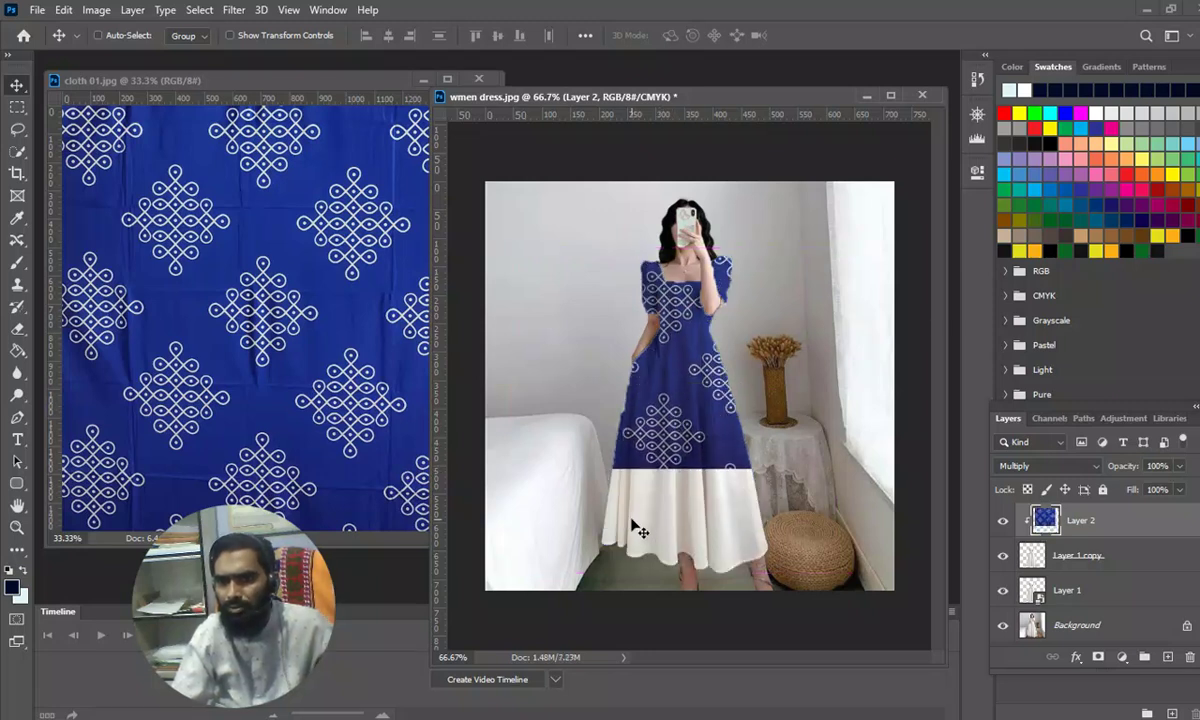
drag(705, 435, 718, 531)
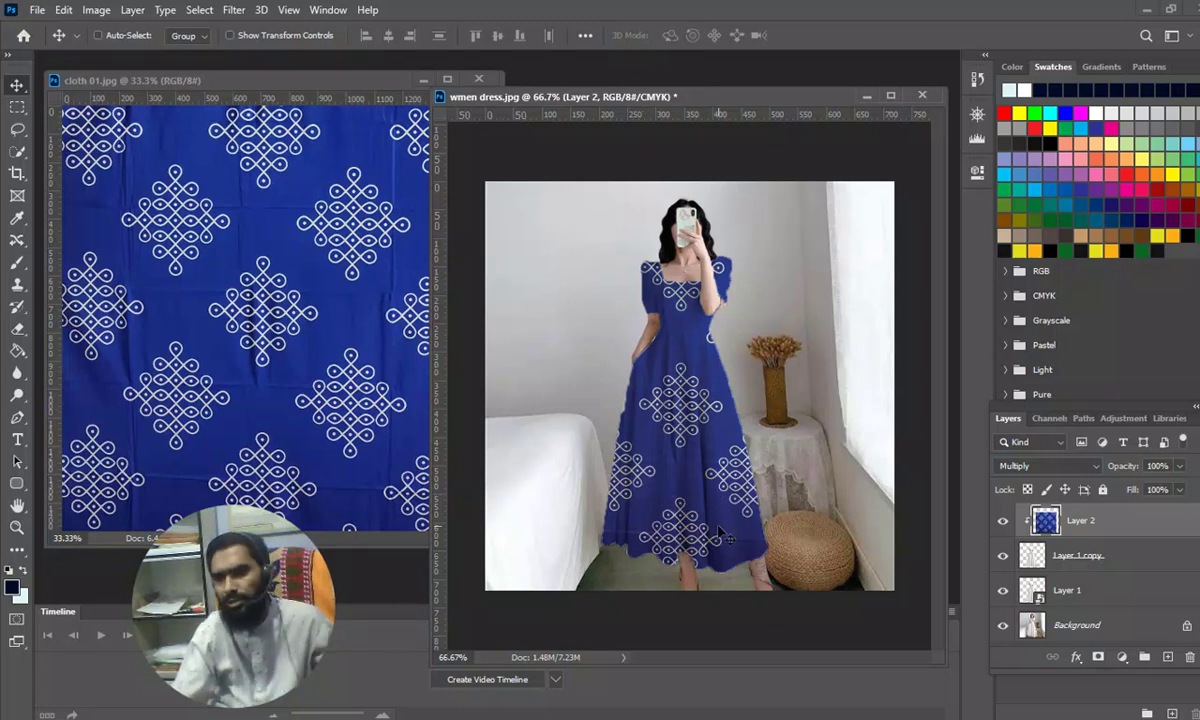
Set the fabric layer's blend mode to Vivid Light and darken its midtones with a Levels adjustment.
click(1040, 466)
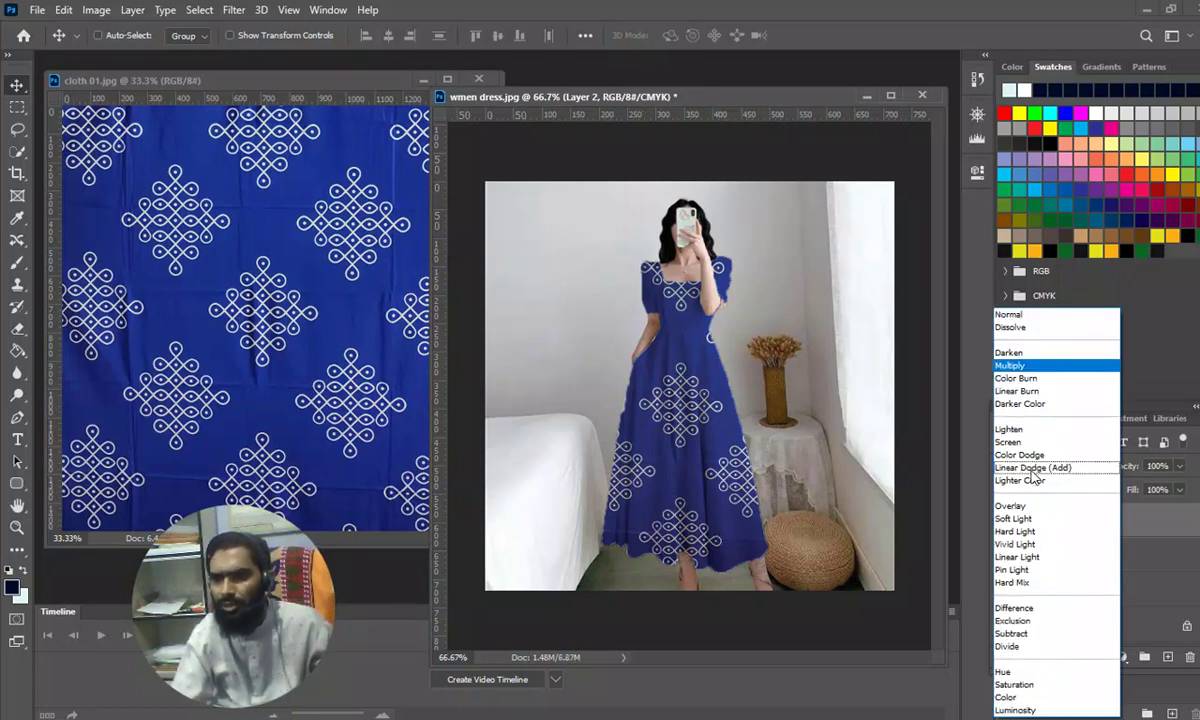
click(1010, 544)
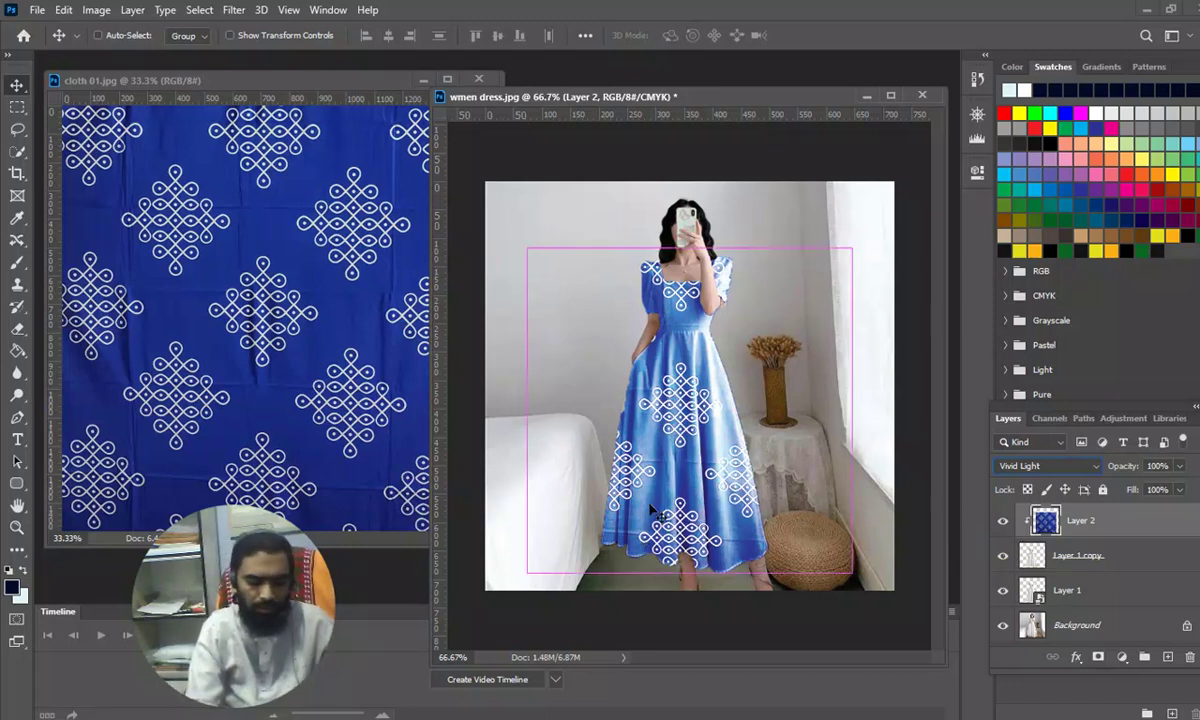
key(ctrl+l)
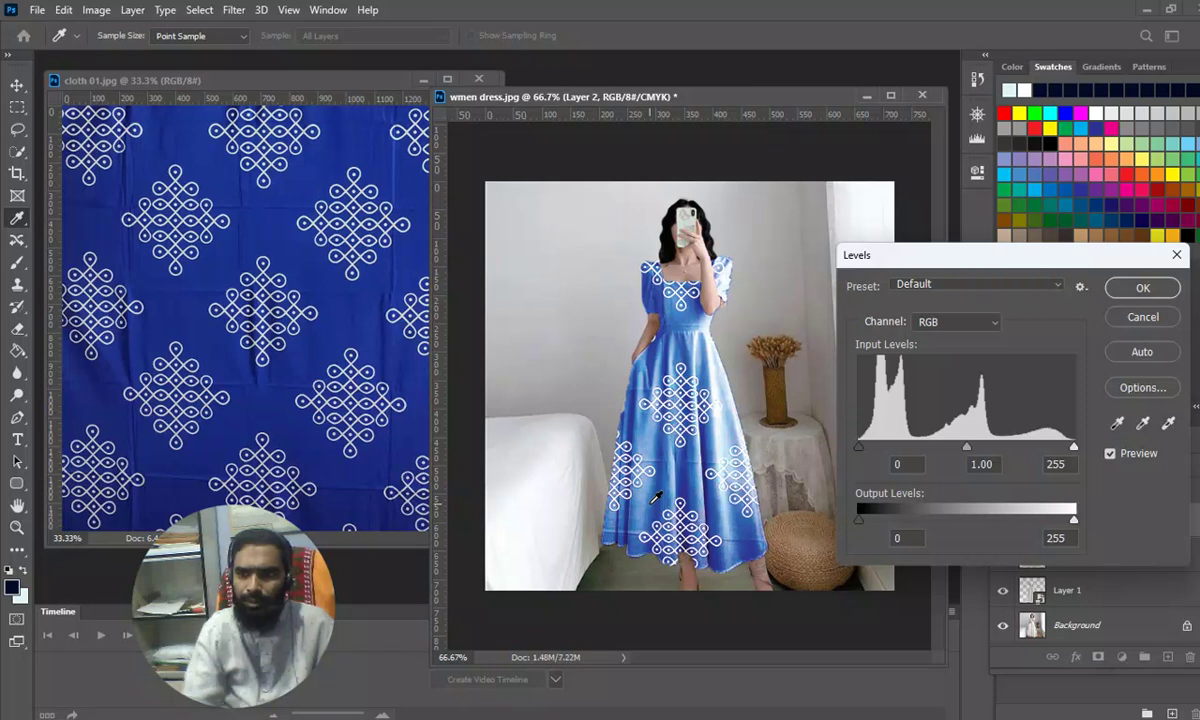
mouse_move(970, 455)
mouse_down()
mouse_move(932, 451)
mouse_move(1014, 446)
mouse_move(987, 450)
mouse_up()
key(Return)
key(v)
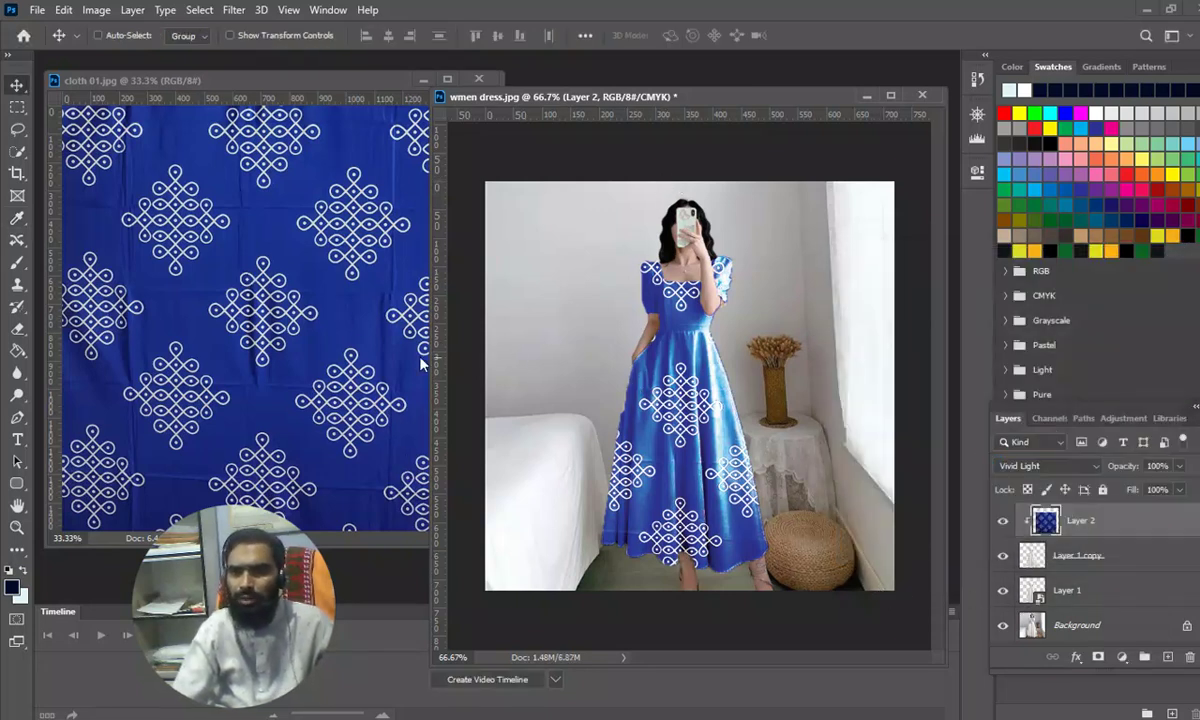
Zoom cloth 01.jpg out to 25% and reposition both image windows to compare the original fabric with the dress.
click(265, 288)
drag(275, 86, 276, 132)
key(ctrl+minus)
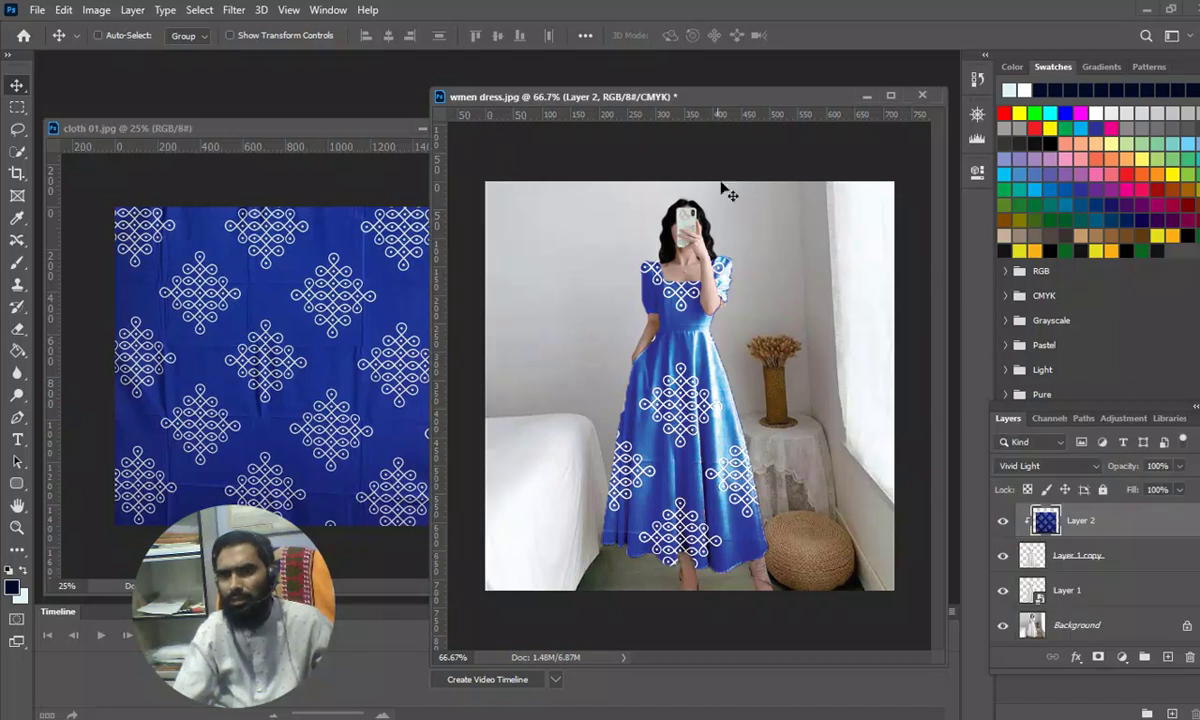
mouse_move(672, 97)
mouse_down()
mouse_move(566, 96)
mouse_move(681, 108)
mouse_up()
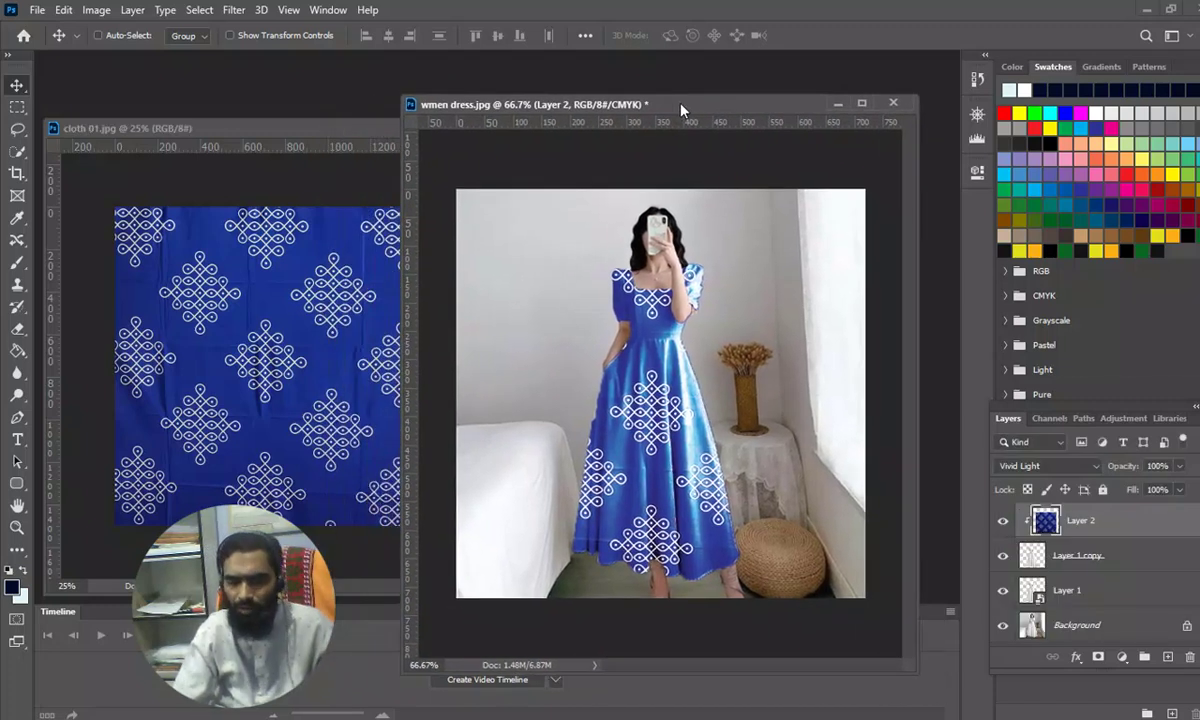